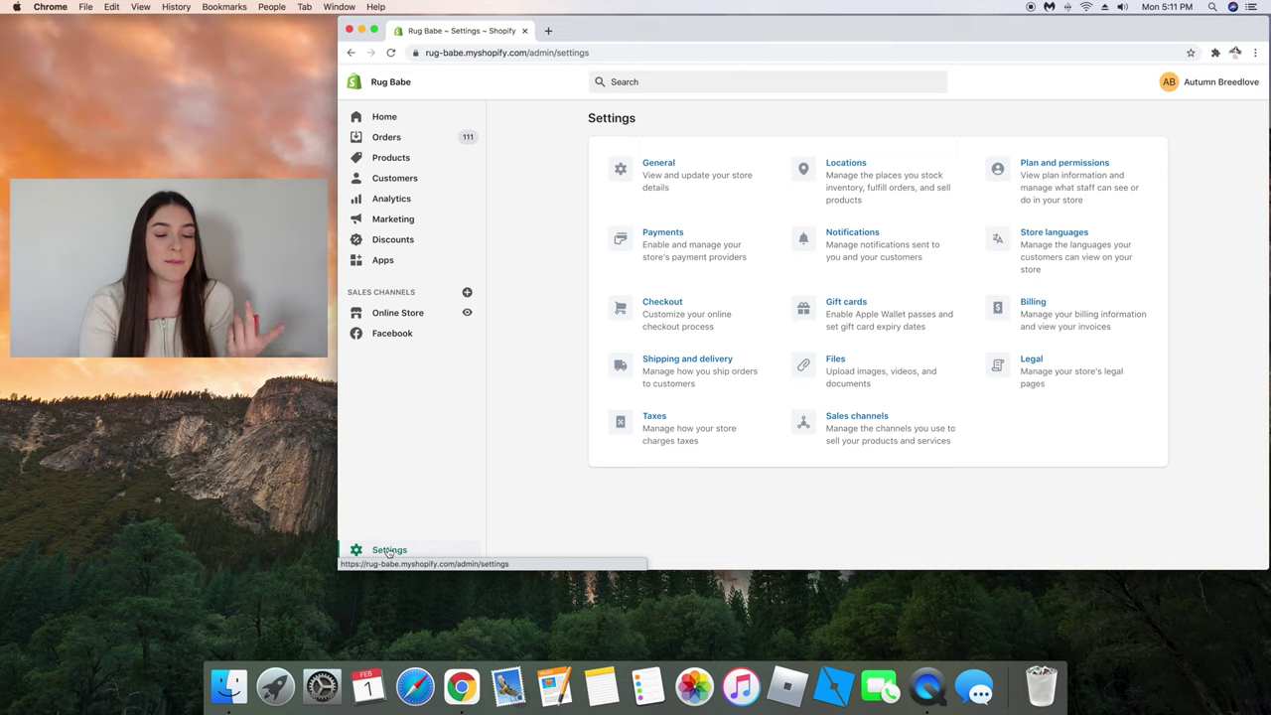
# Open the Shipping and delivery card from the store Settings
pyautogui.click(663, 374)
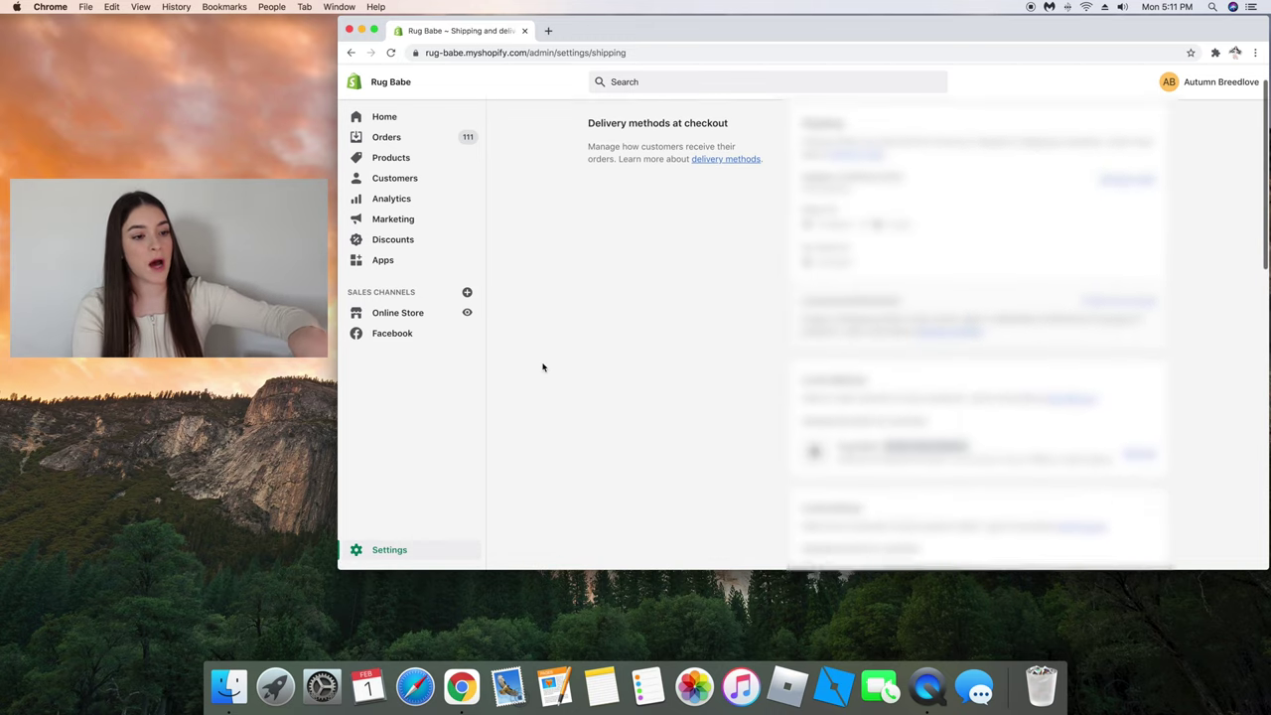
# Set the saved Tufting Gun Package's empty weight to 0.0 lb and save it
pyautogui.scroll(-5, 542, 368)
pyautogui.scroll(-2, 542, 367)
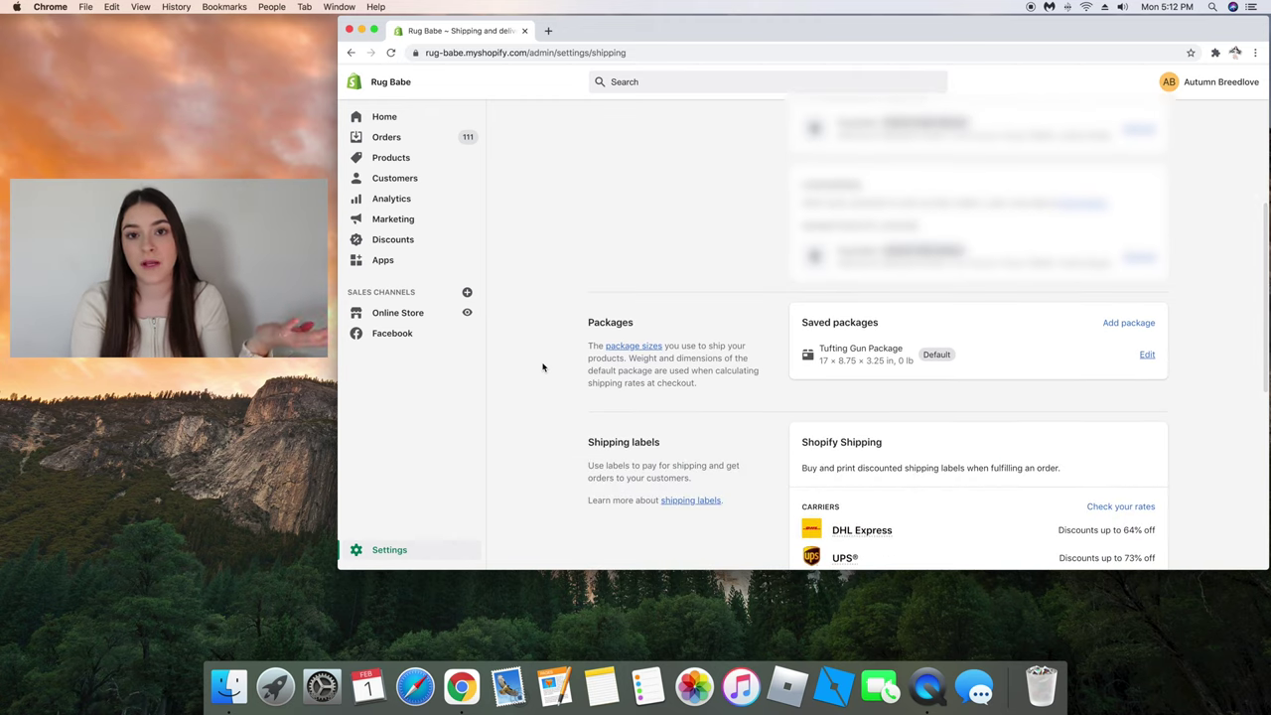
pyautogui.scroll(-3, 542, 367)
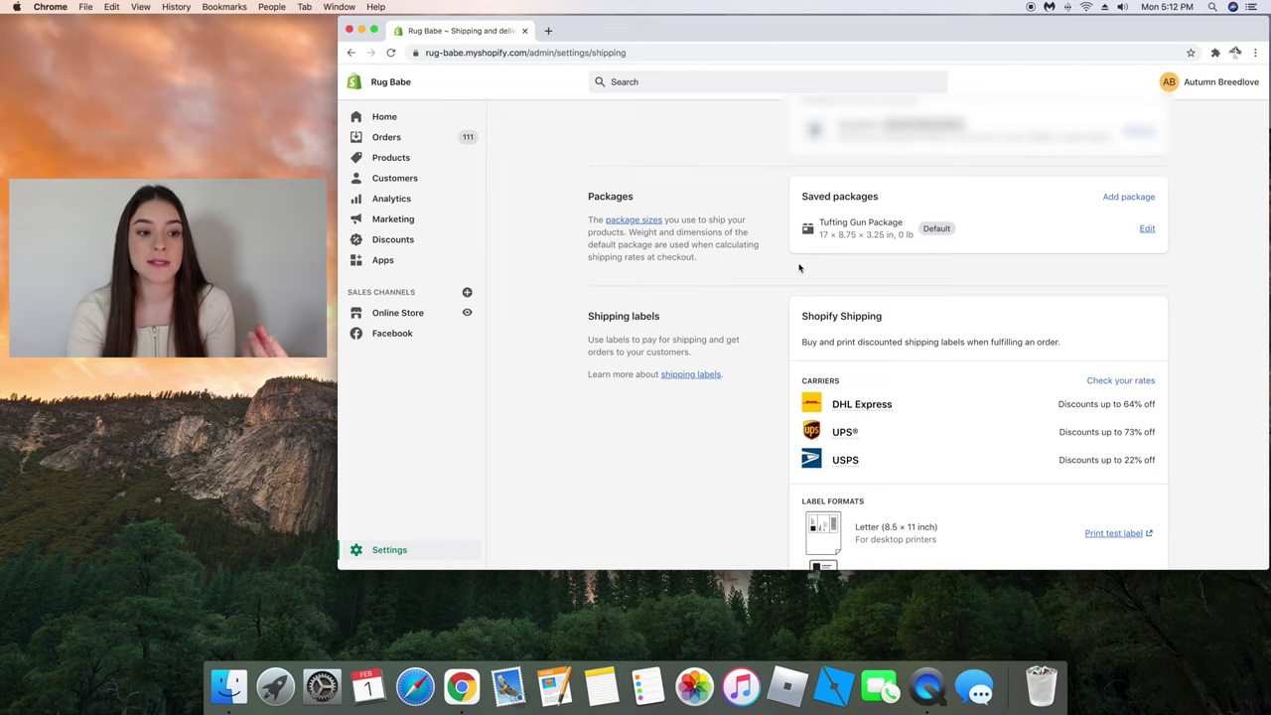
pyautogui.click(1145, 231)
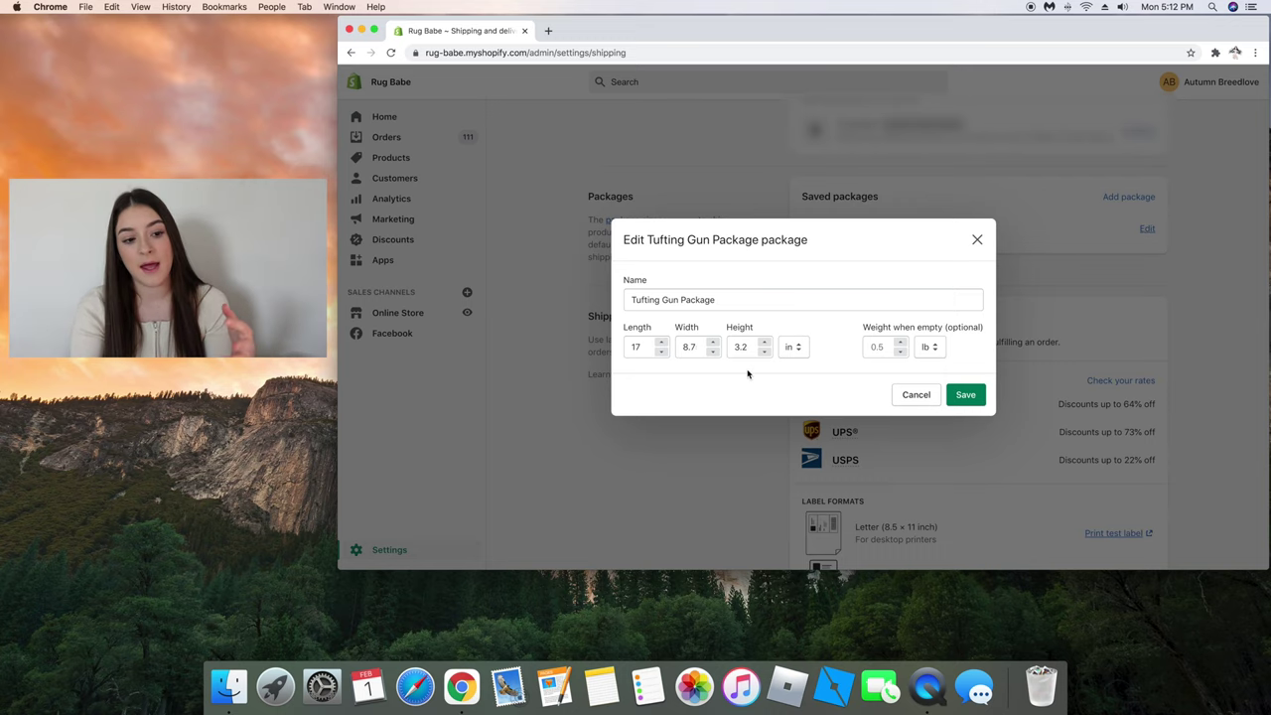
pyautogui.click(902, 353)
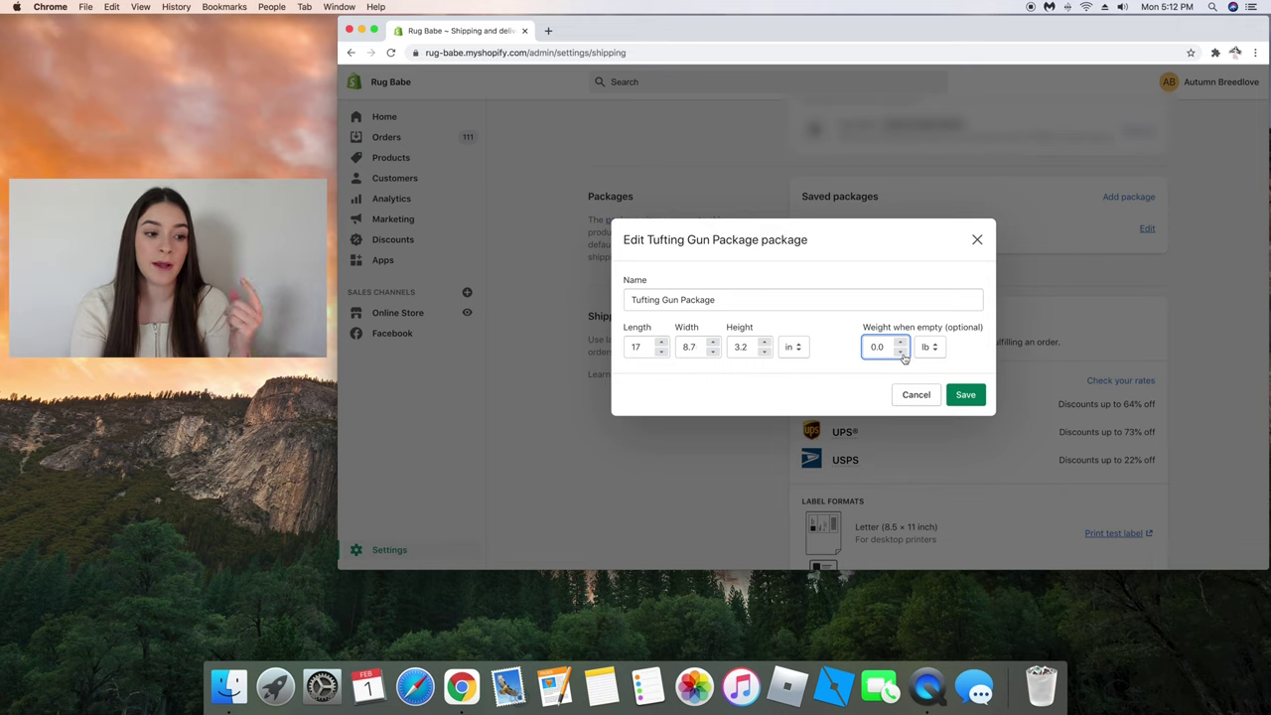
pyautogui.click(963, 394)
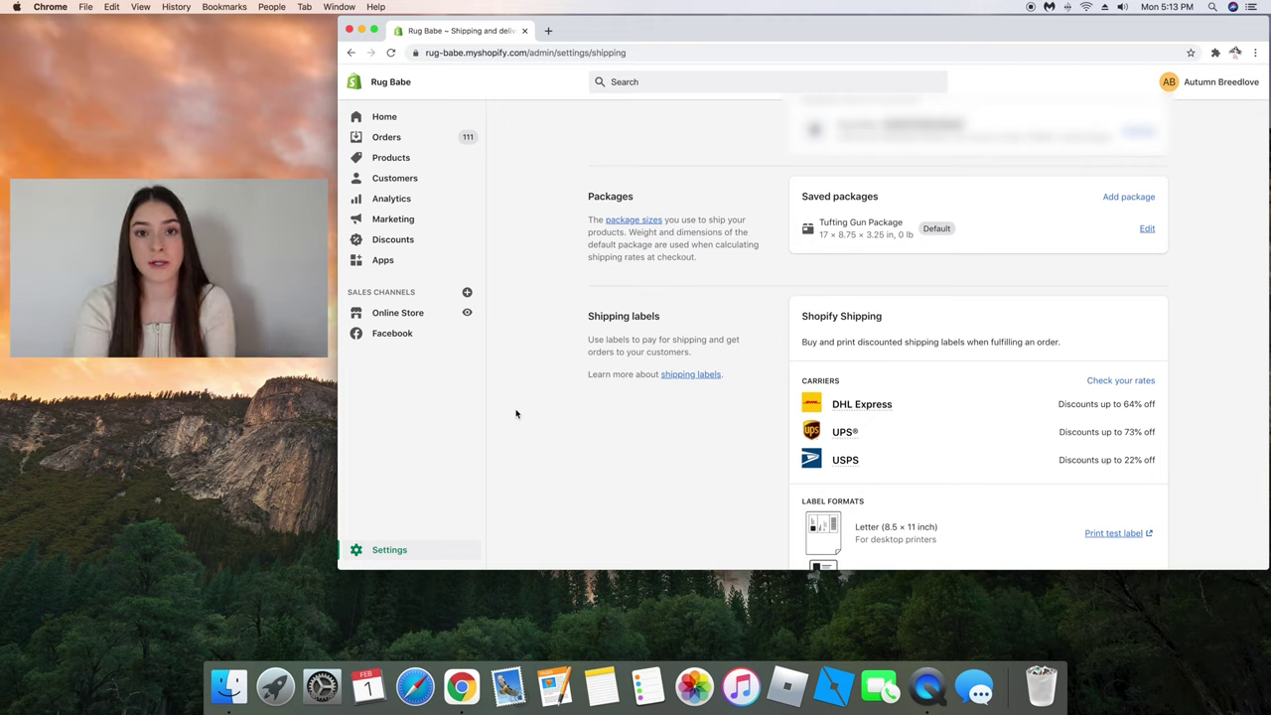
# Check the 8.0 lb shipping weight on the Tufting Gun: Cut and Loop Pile product
pyautogui.click(376, 158)
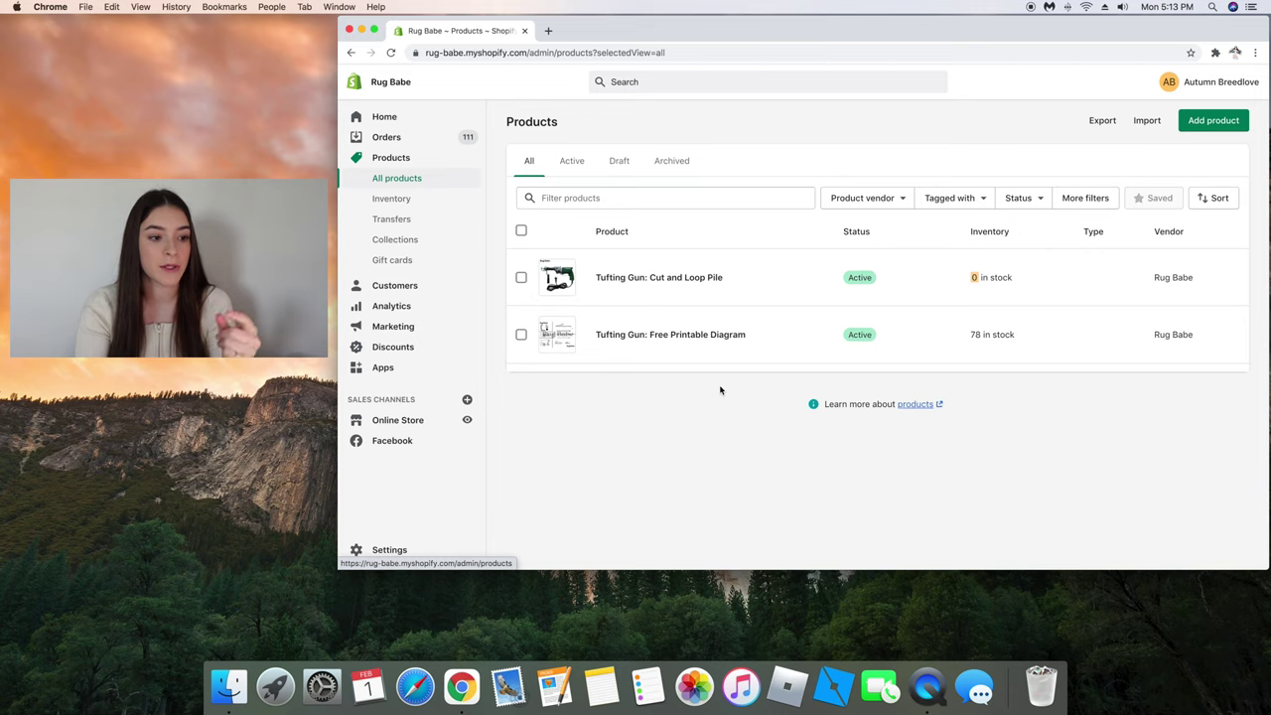
pyautogui.click(641, 282)
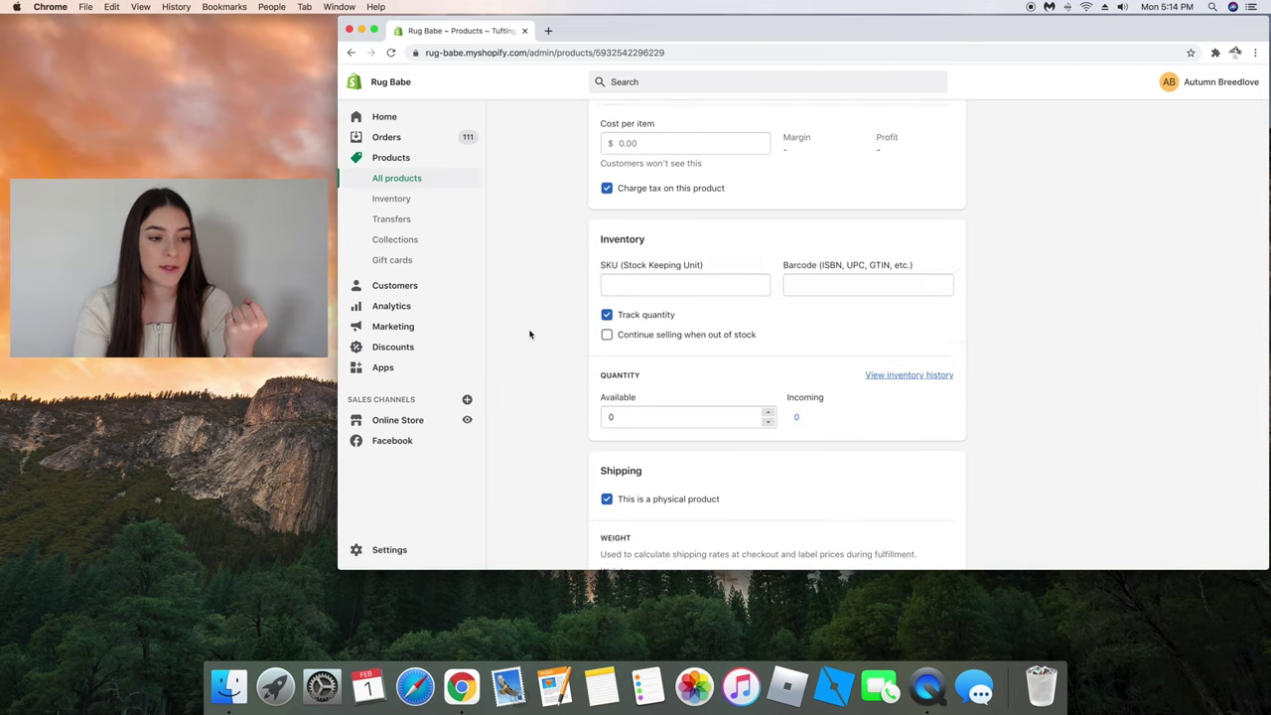
pyautogui.scroll(-6, 529, 335)
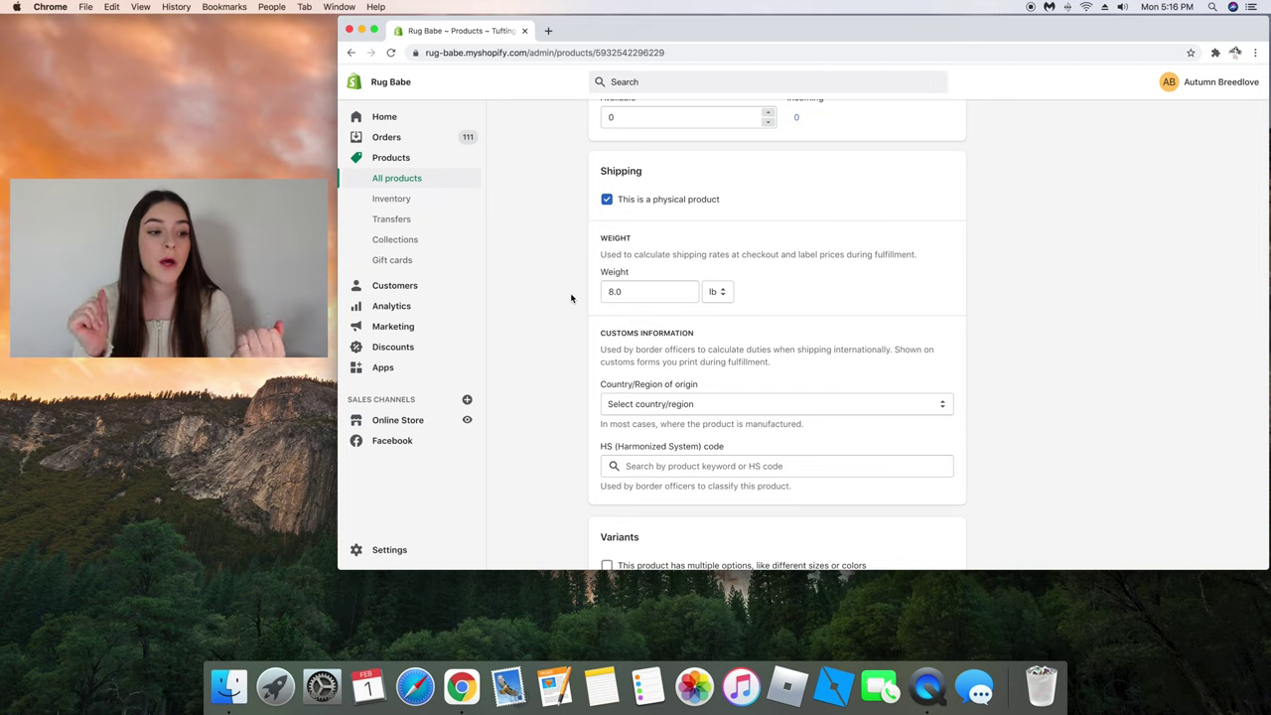
pyautogui.click(431, 144)
# Page forward twice in Orders and select the five paid, unfulfilled orders together
pyautogui.scroll(-5, 499, 311)
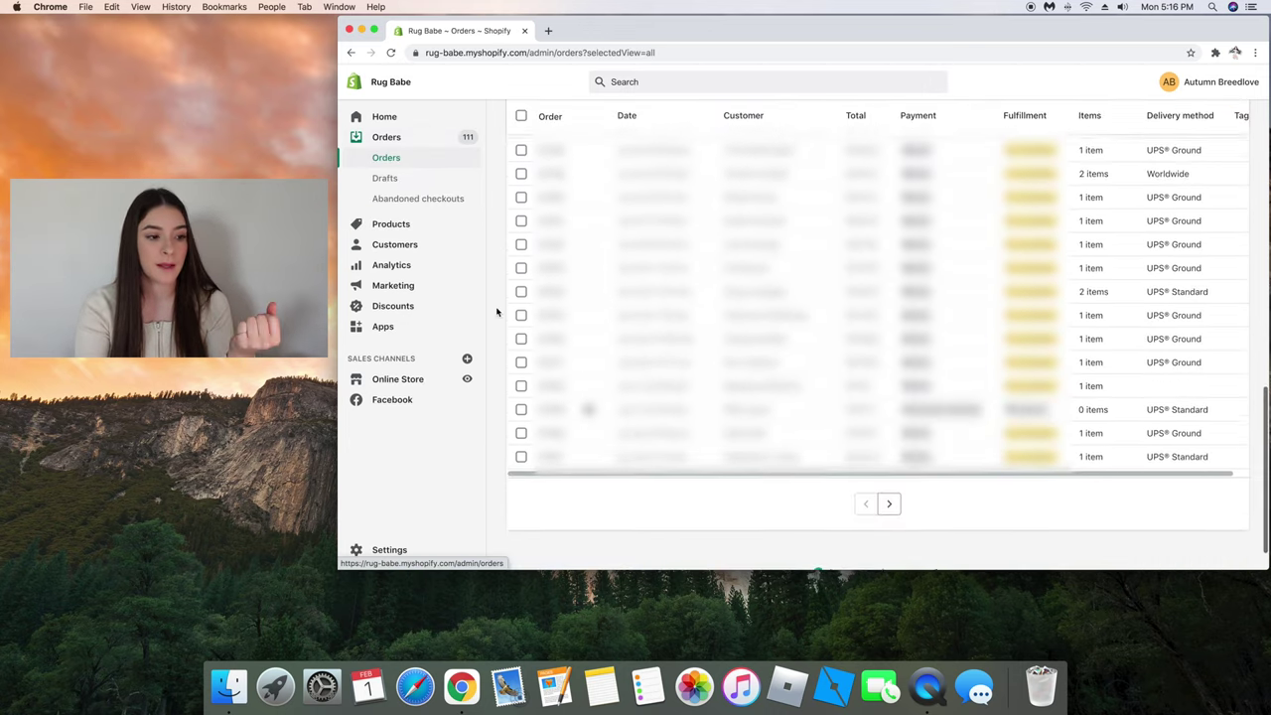
pyautogui.click(889, 495)
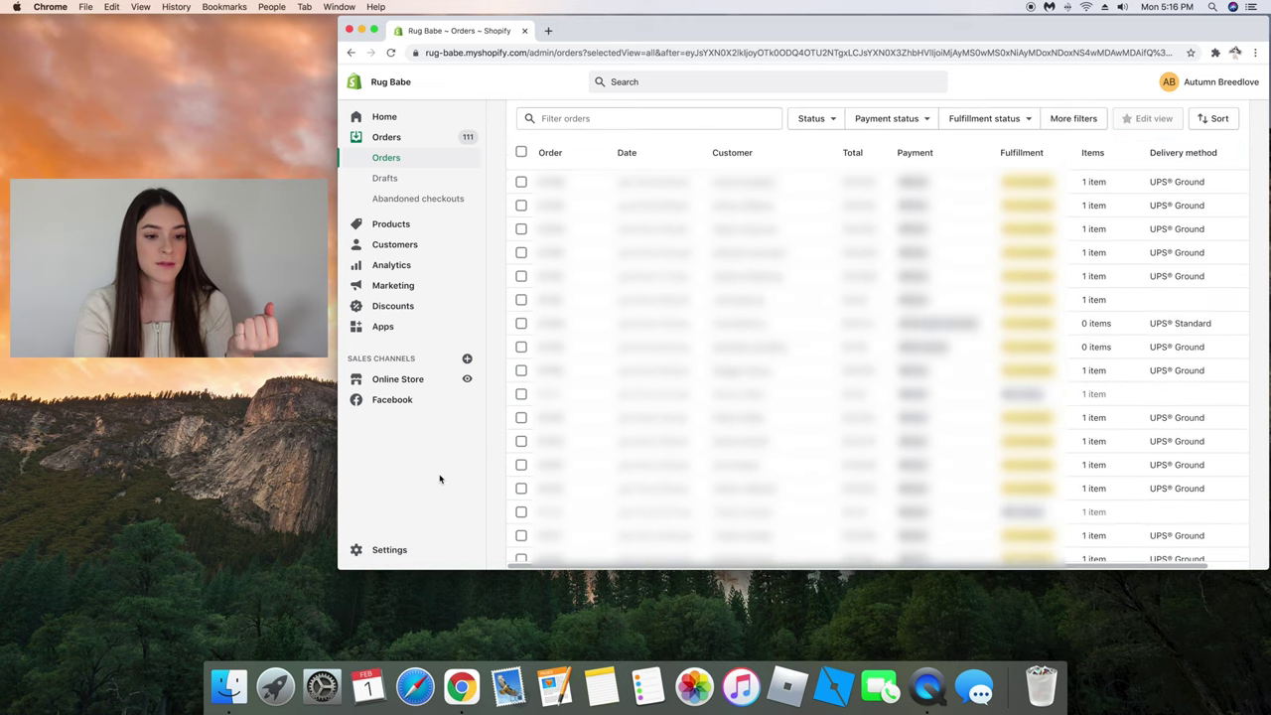
pyautogui.scroll(-5, 440, 479)
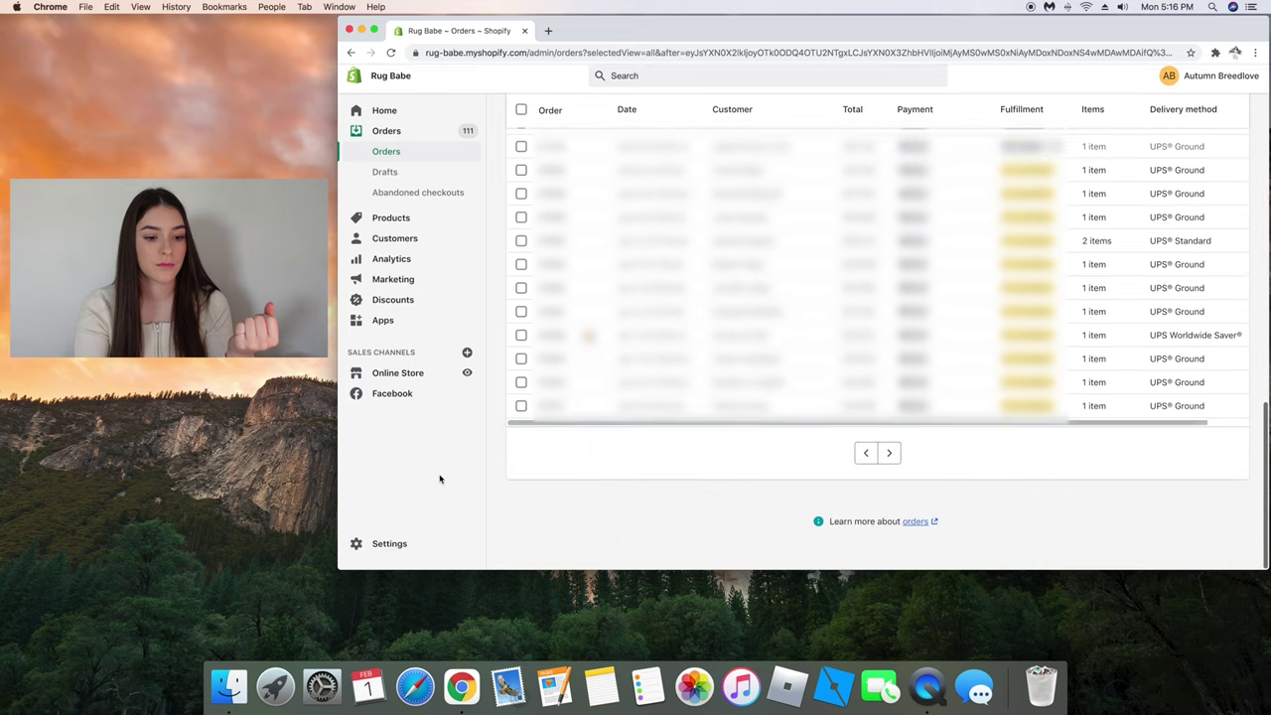
pyautogui.click(888, 460)
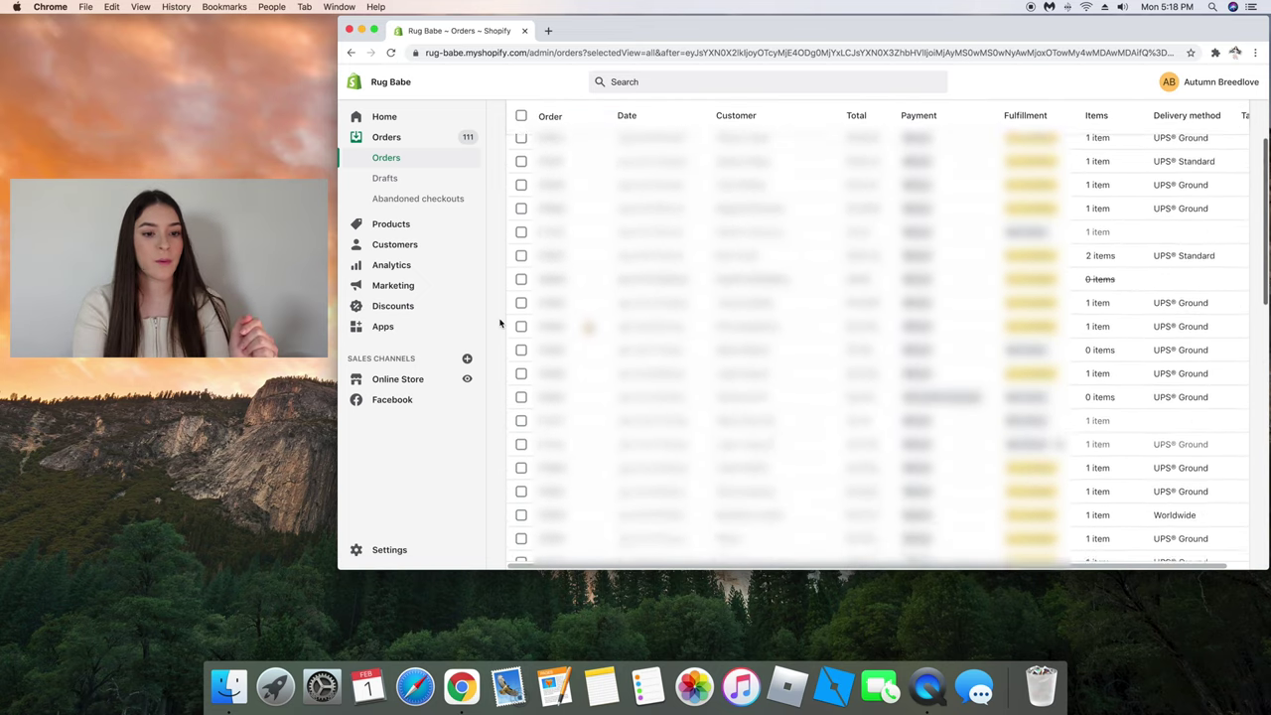
pyautogui.scroll(-3, 500, 322)
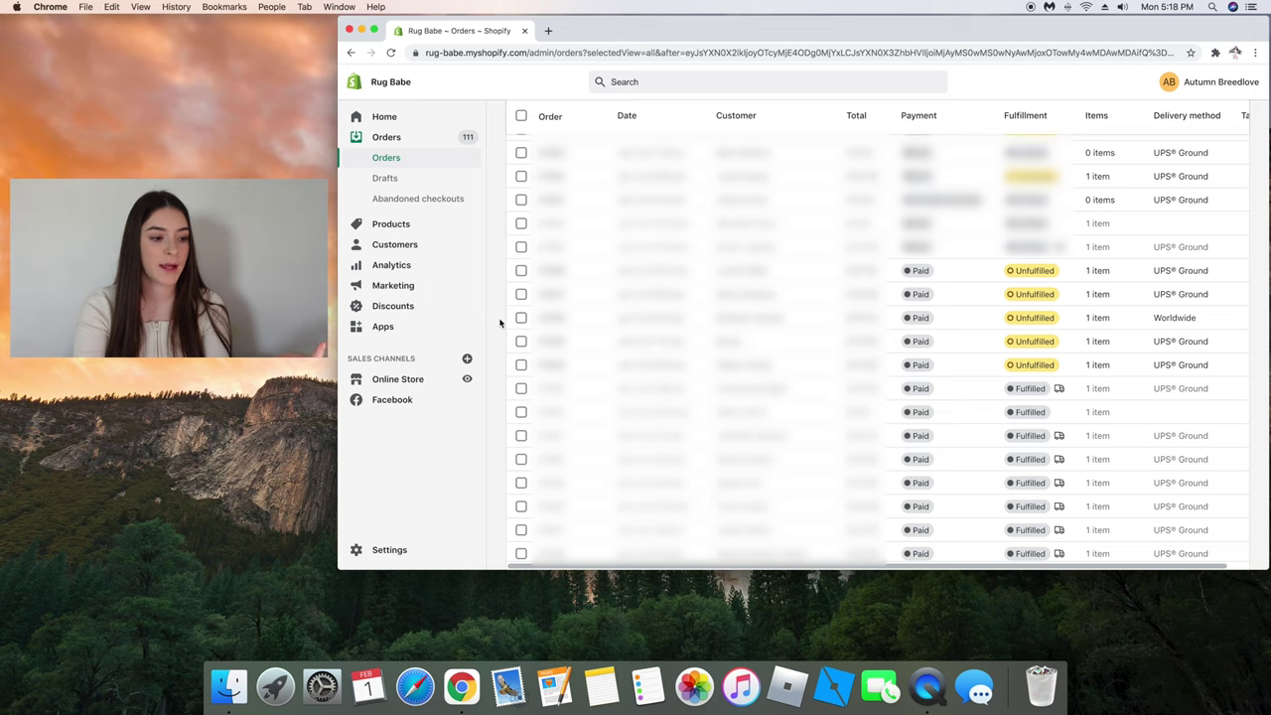
pyautogui.click(520, 364)
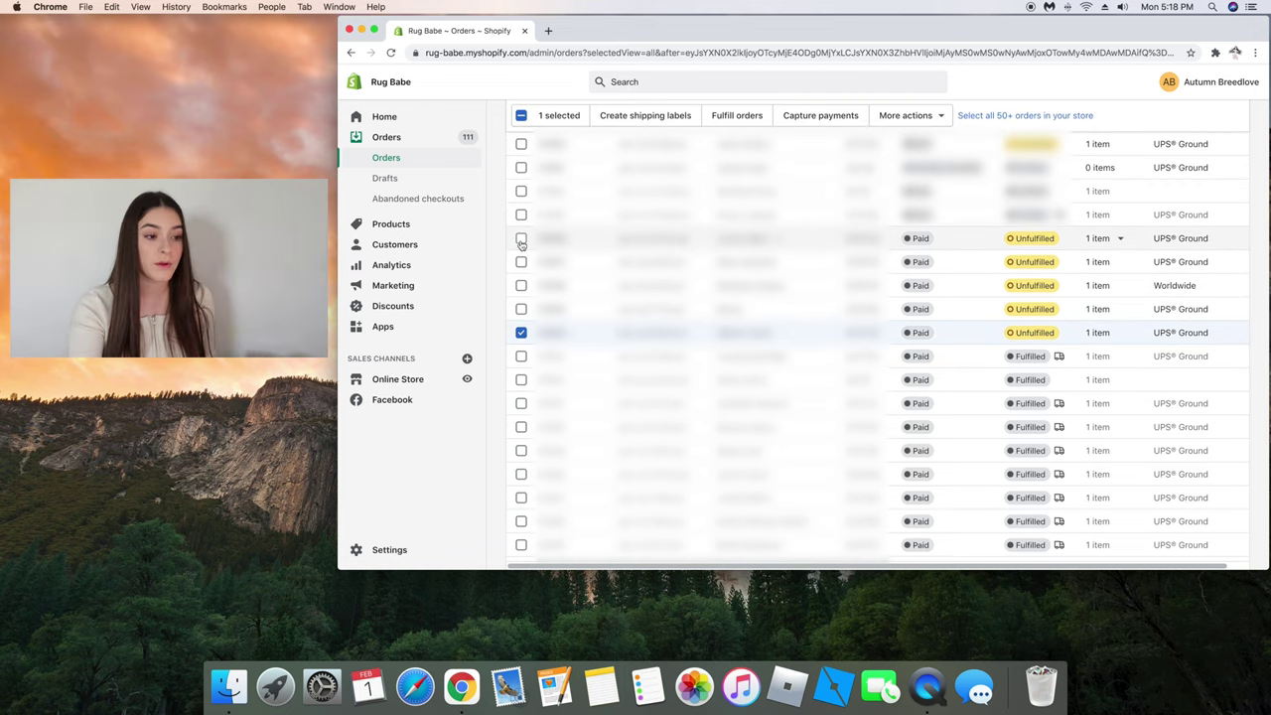
pyautogui.keyDown('shift'); pyautogui.click(520, 239); pyautogui.keyUp('shift')
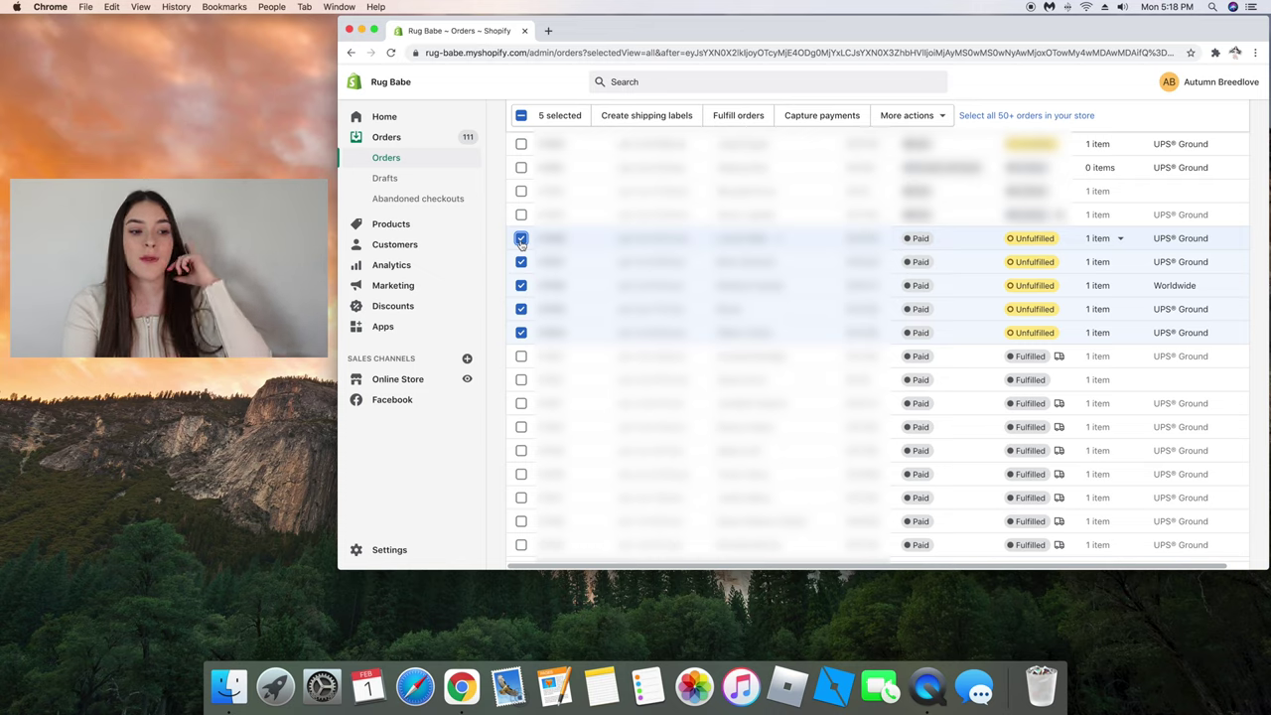
# Start creating labels for the selected orders and raise the first order's total weight to 8.0 lb
pyautogui.click(652, 117)
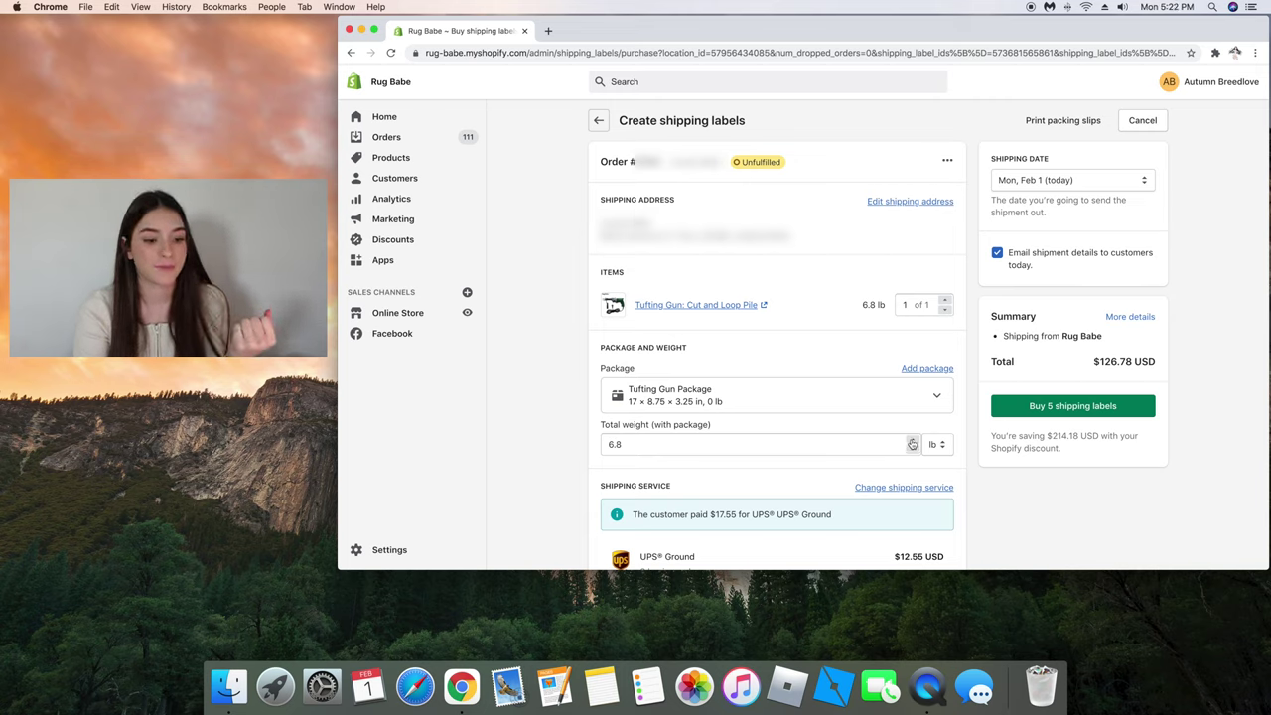
pyautogui.click(910, 439)
pyautogui.click(911, 440)
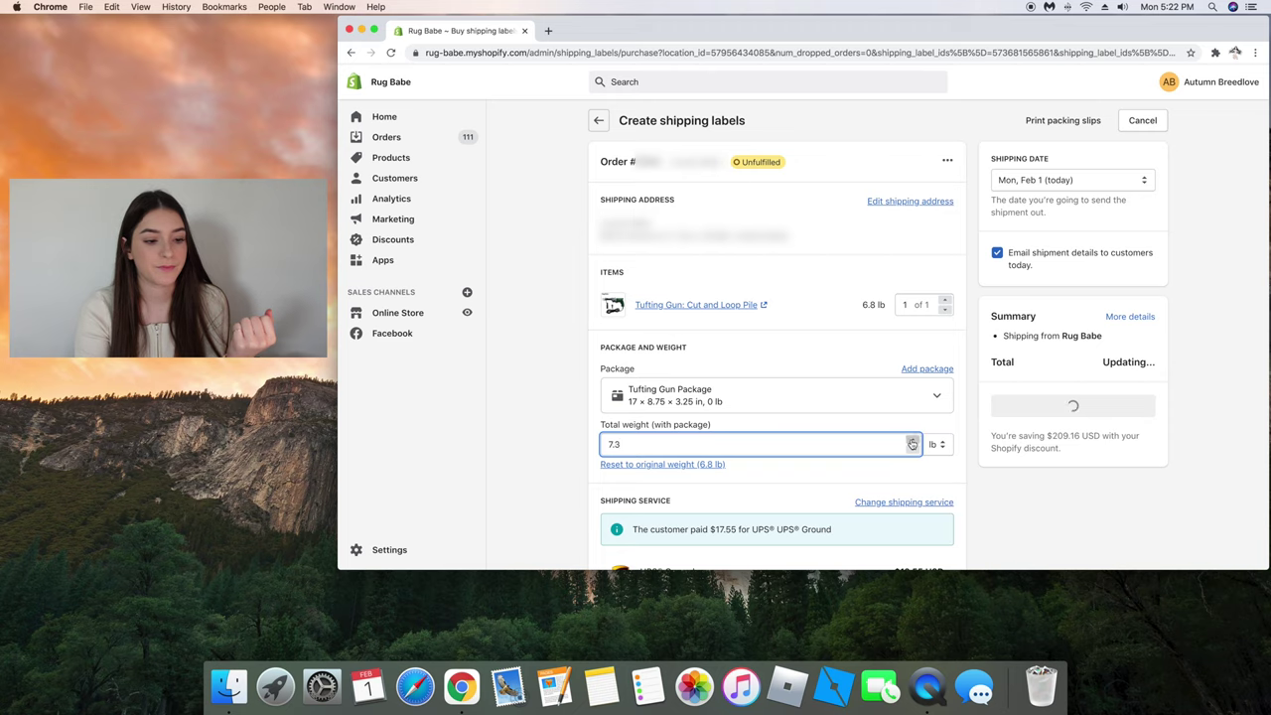
pyautogui.press('BackSpace')
pyautogui.write('6')
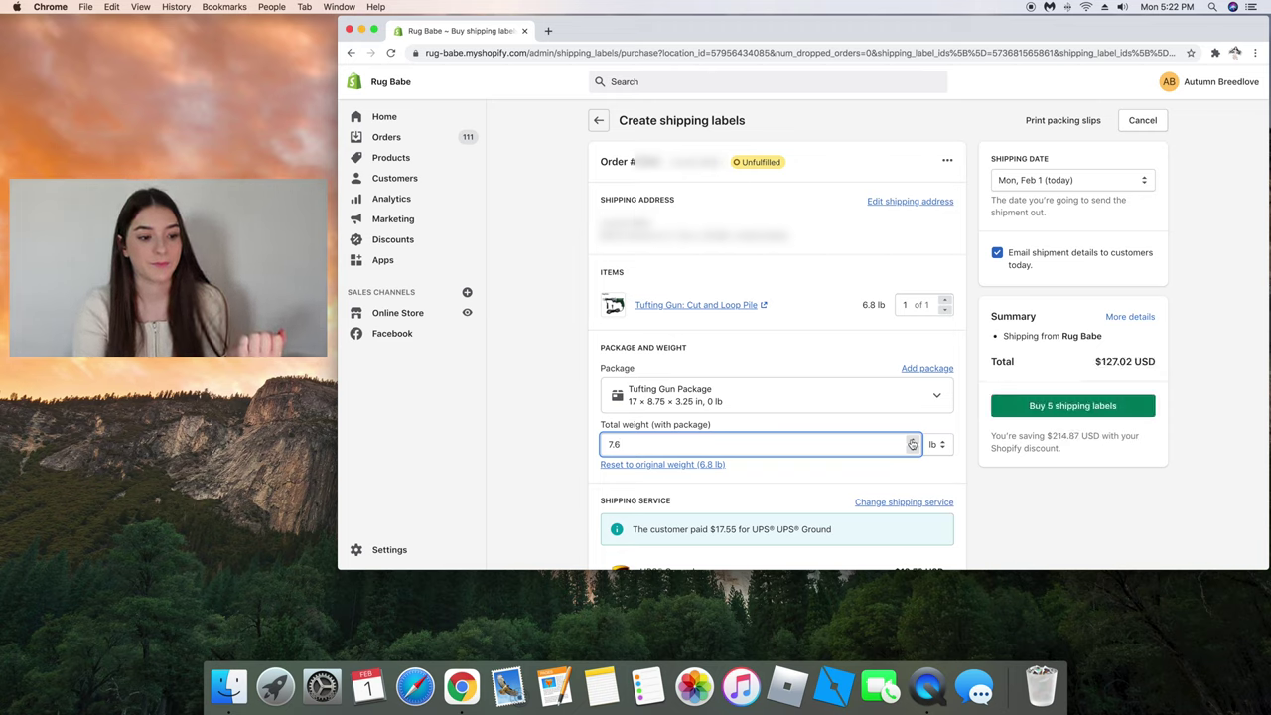
pyautogui.click(912, 440)
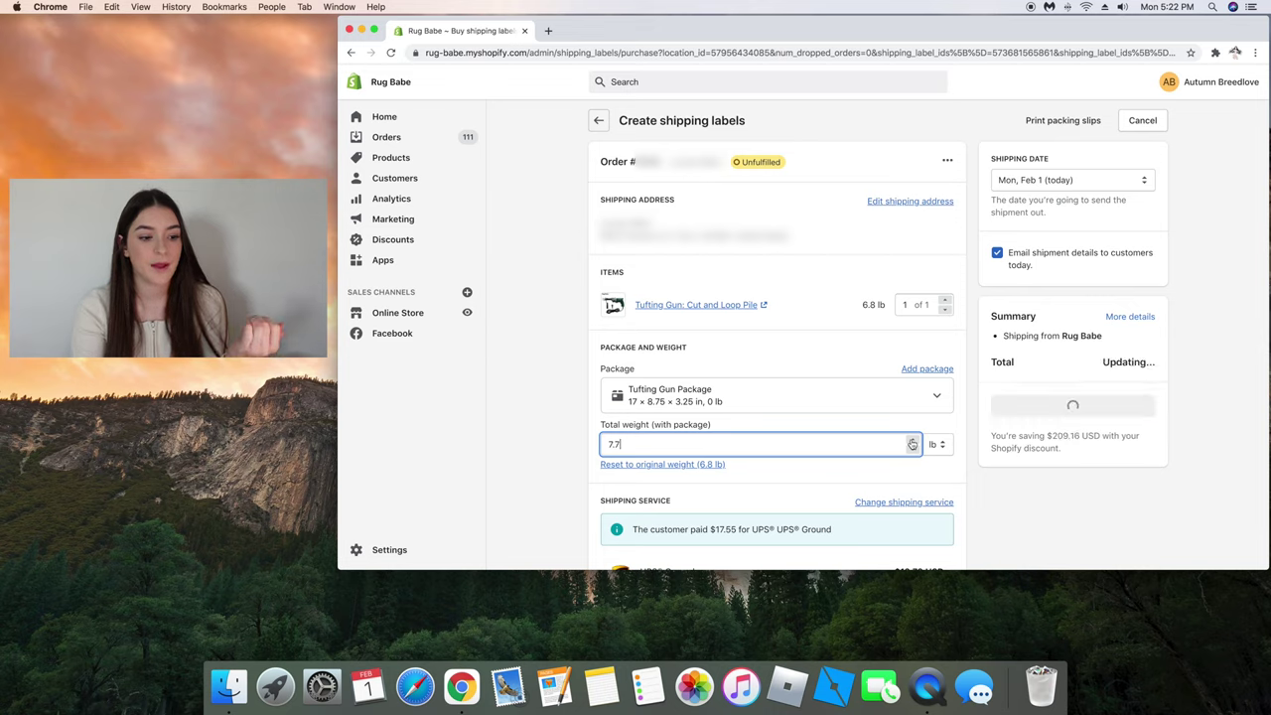
pyautogui.click(913, 440)
pyautogui.click(912, 440)
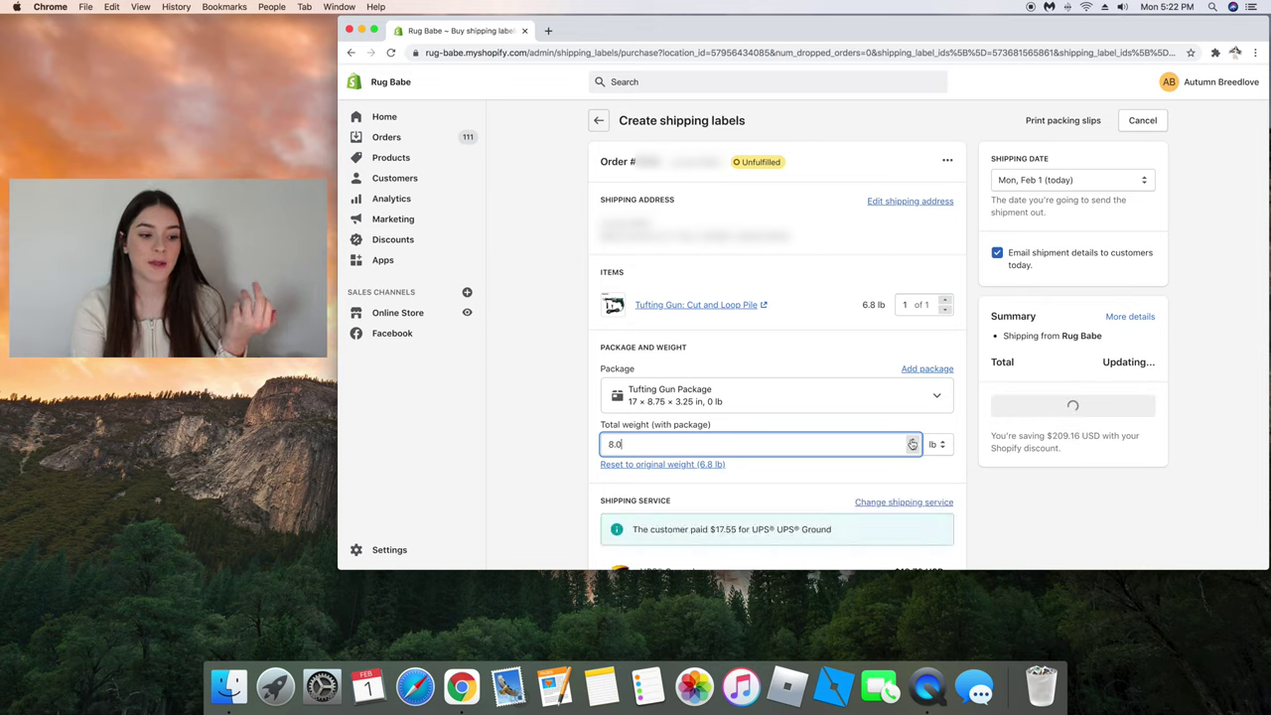
pyautogui.click(913, 439)
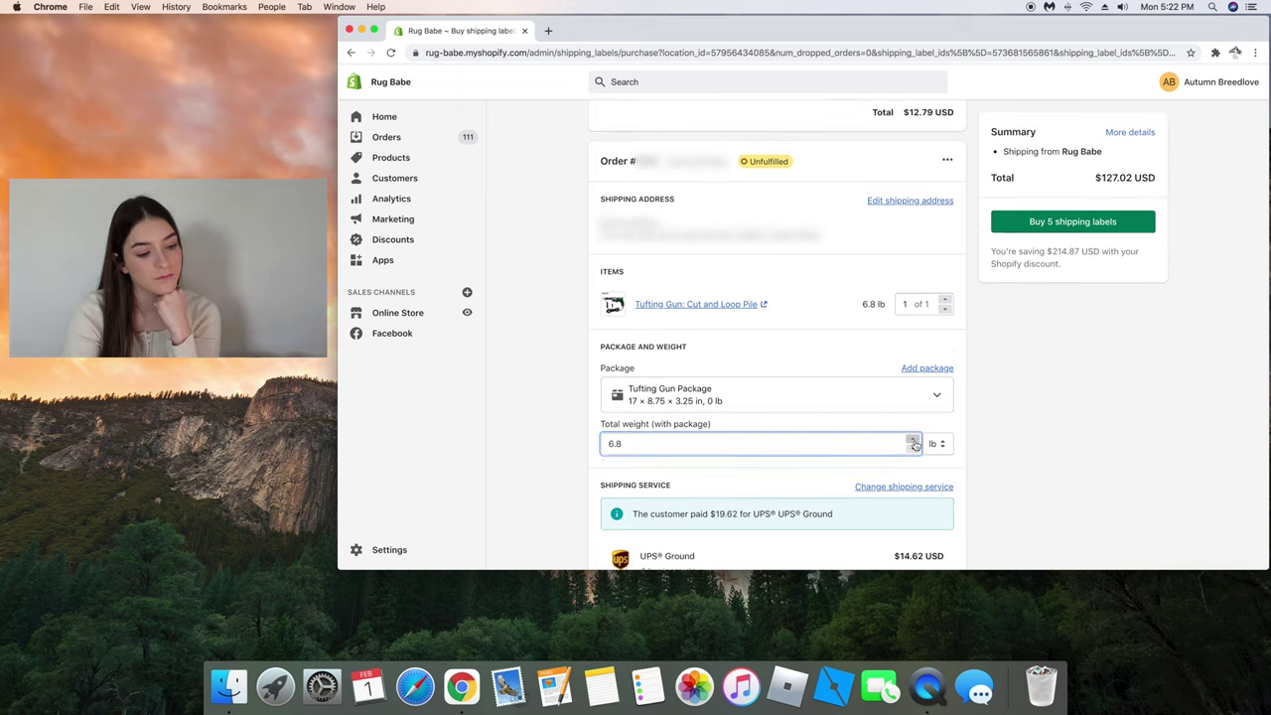
# Correct the second order's total weight and bring the next order's weight up to 8.0 lb
pyautogui.click(914, 447)
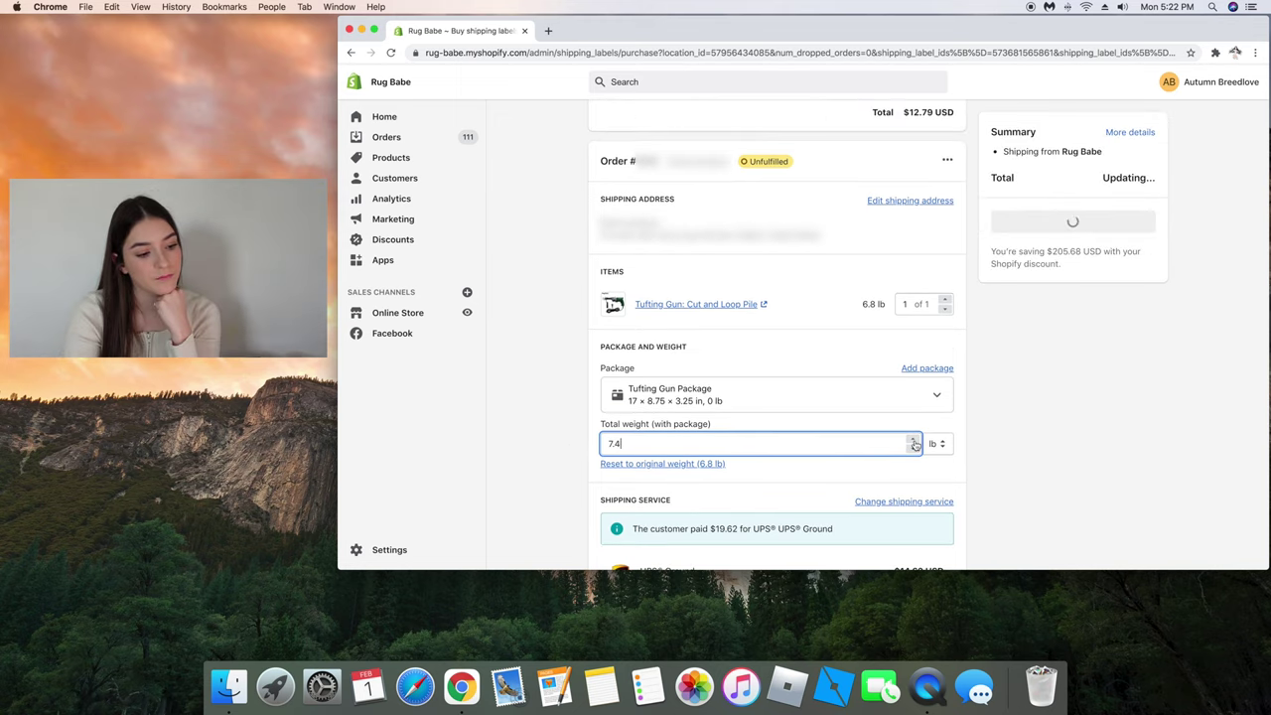
pyautogui.press('BackSpace')
pyautogui.write('9')
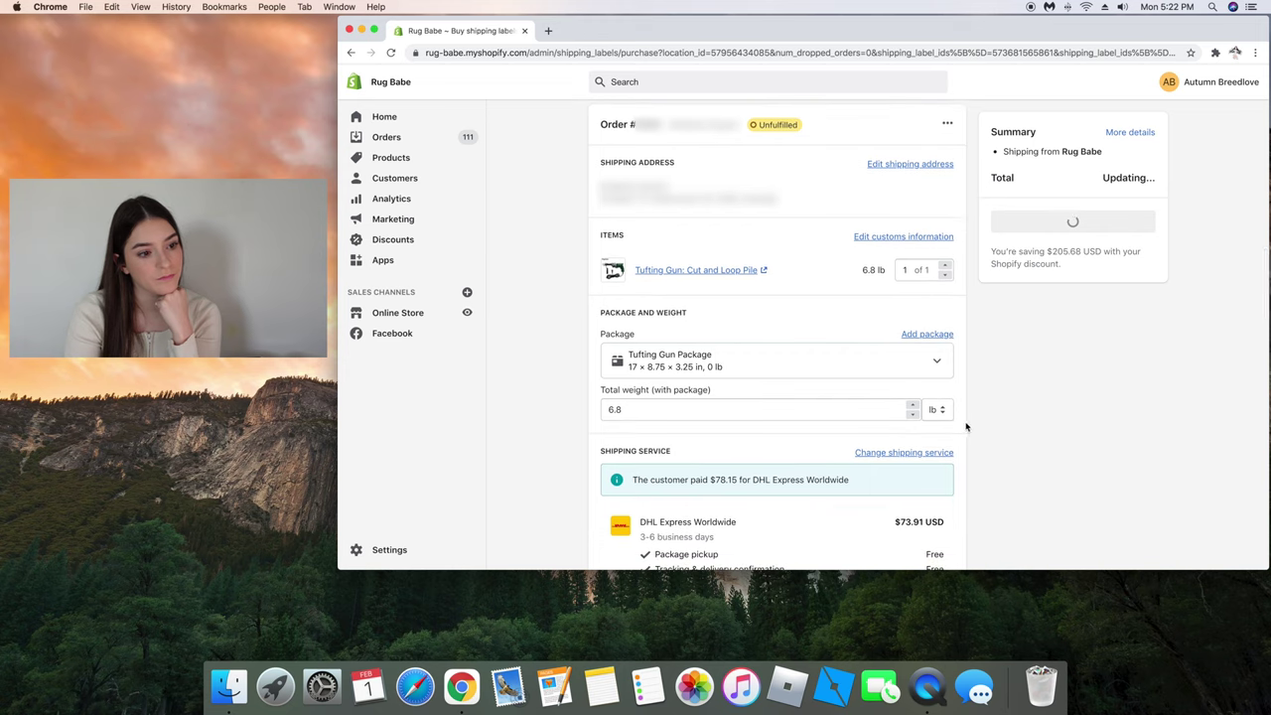
pyautogui.scroll(4, 966, 427)
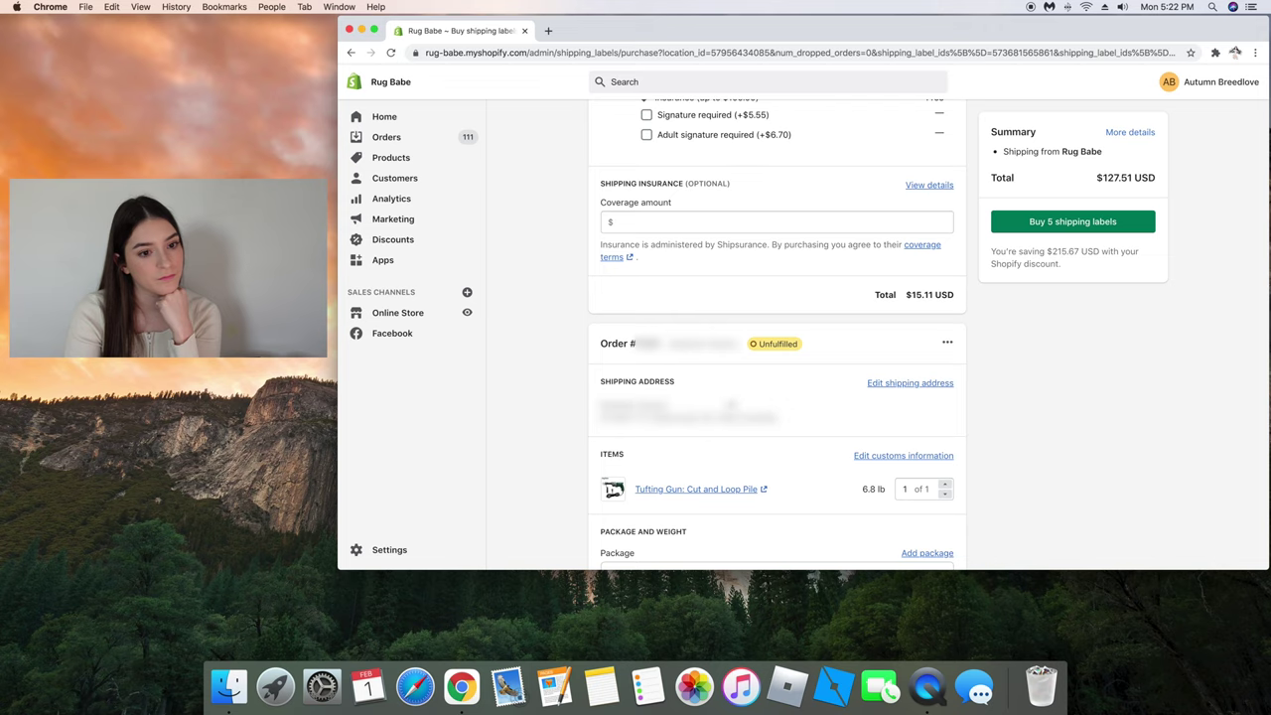
pyautogui.scroll(-4, 966, 427)
pyautogui.click(913, 401)
pyautogui.click(912, 401)
pyautogui.click(912, 401)
pyautogui.click(912, 401)
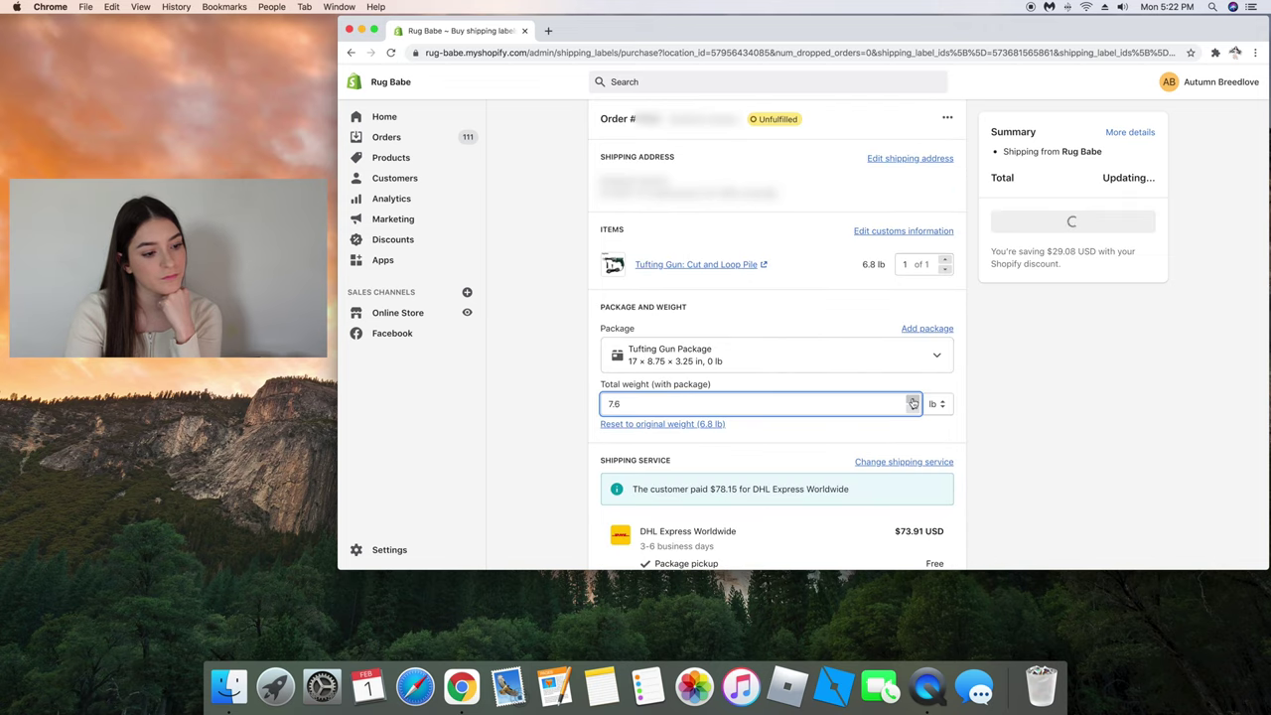
pyautogui.click(913, 401)
pyautogui.click(912, 401)
pyautogui.click(912, 401)
pyautogui.click(912, 401)
pyautogui.click(912, 401)
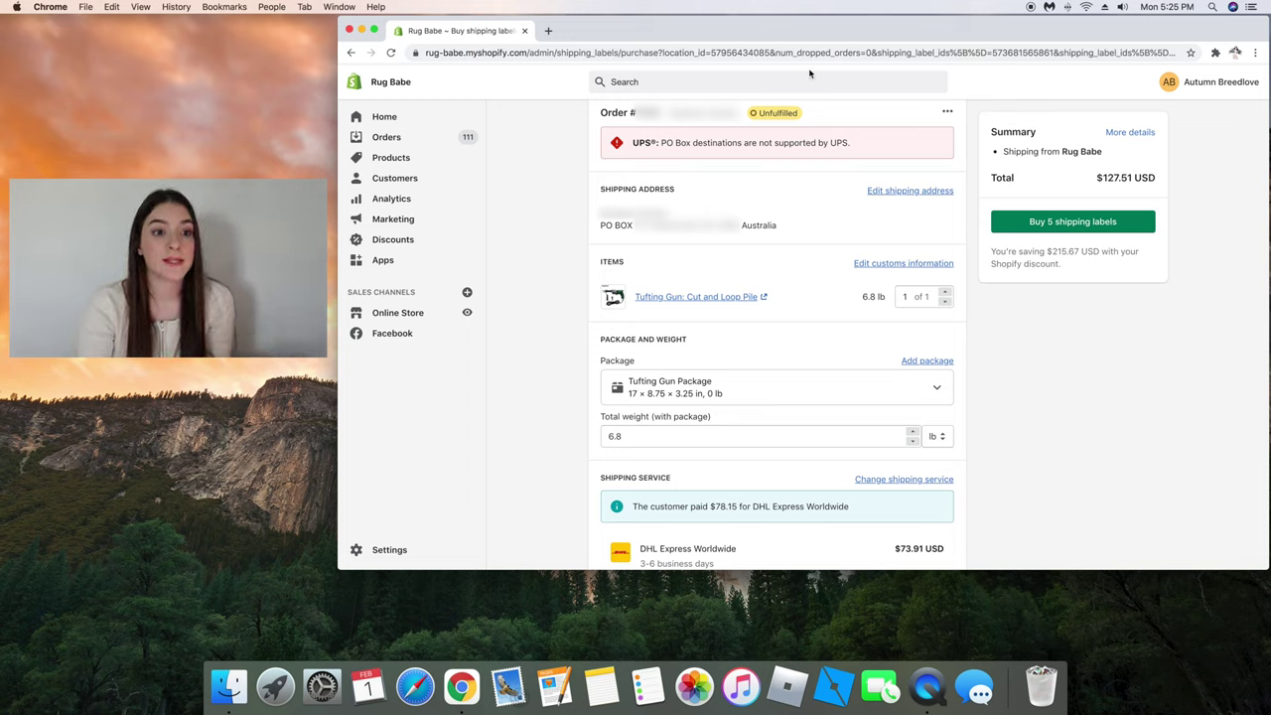
# Remove the PO Box order, leaving 4 labels totalling $53.60, and edit the next order's address
pyautogui.click(948, 115)
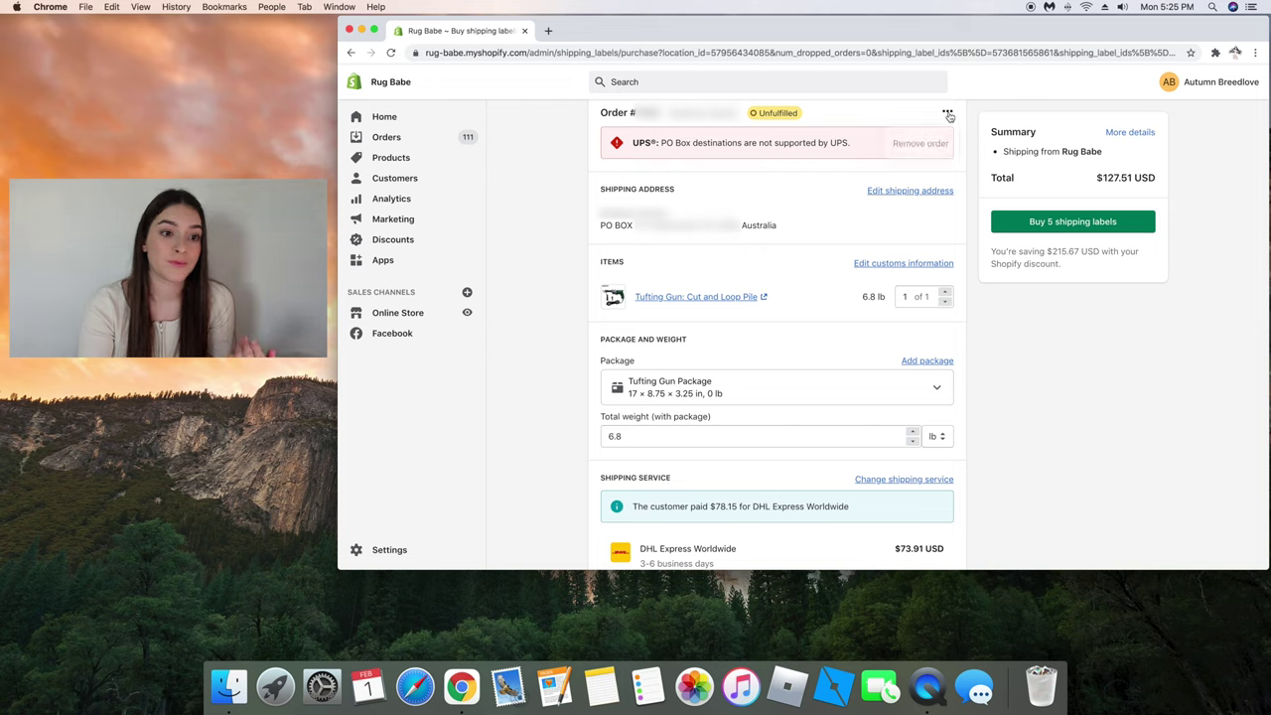
pyautogui.scroll(1, 921, 159)
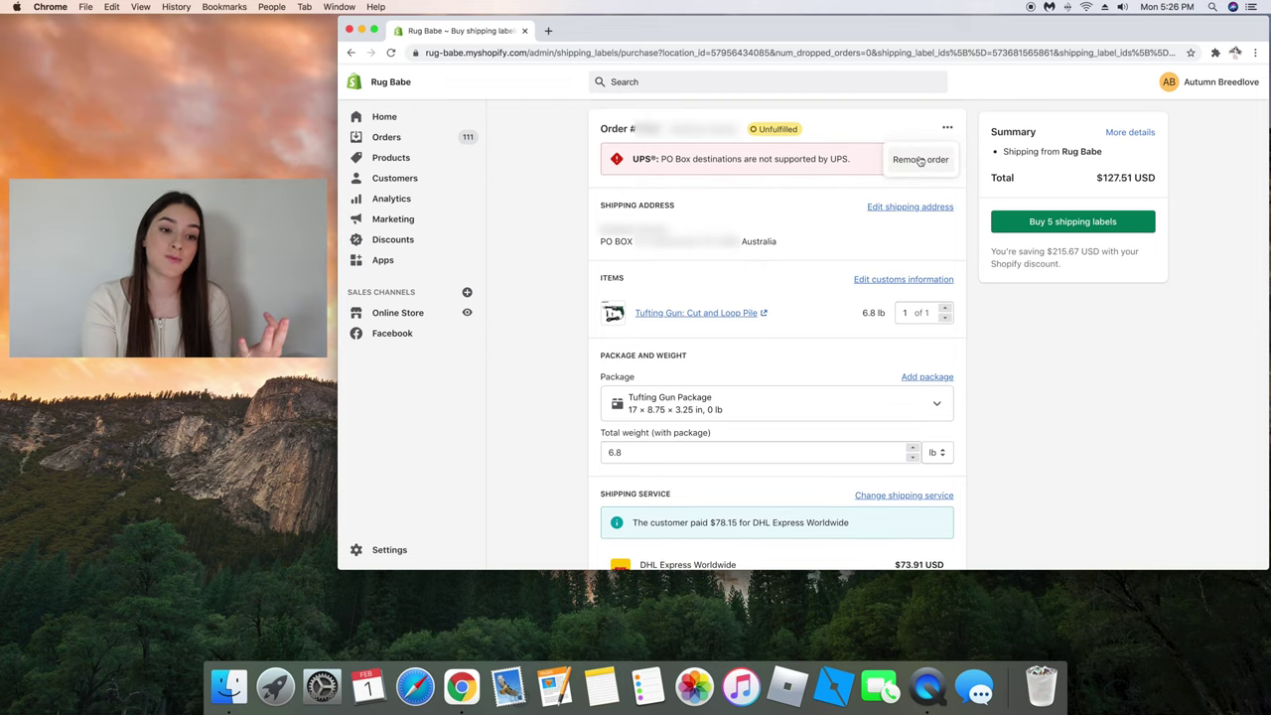
pyautogui.click(920, 160)
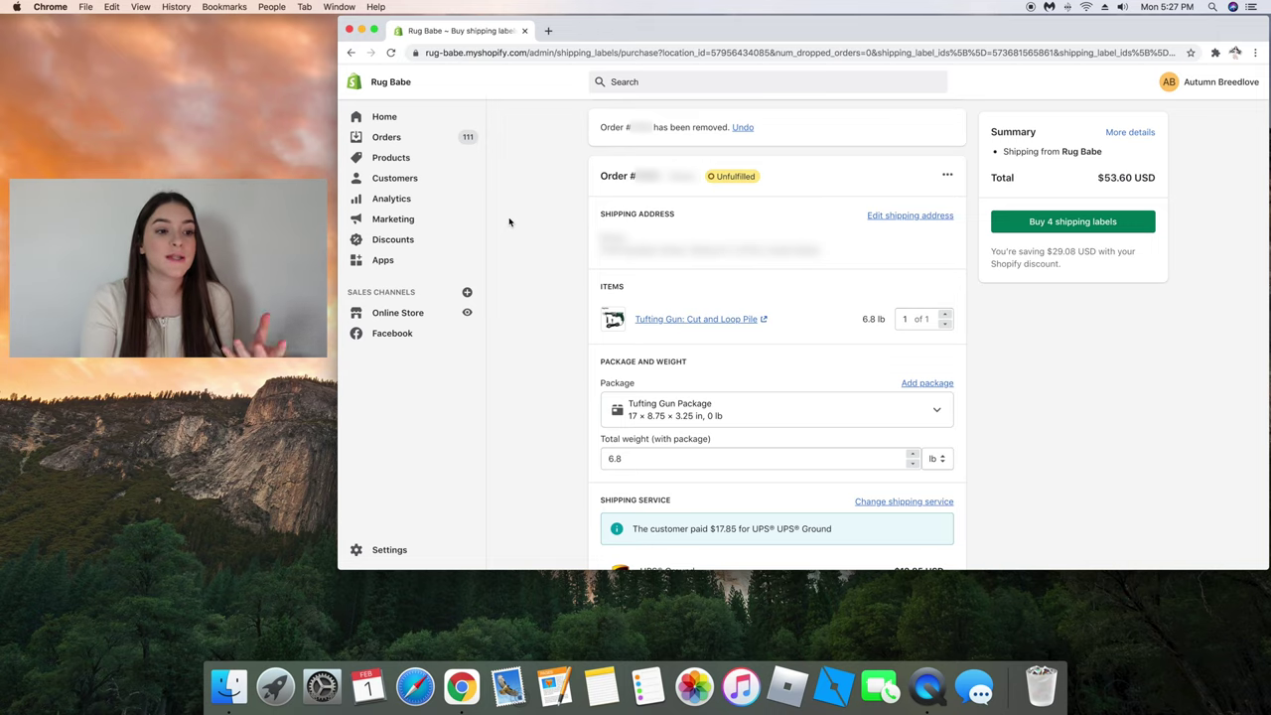
pyautogui.click(901, 215)
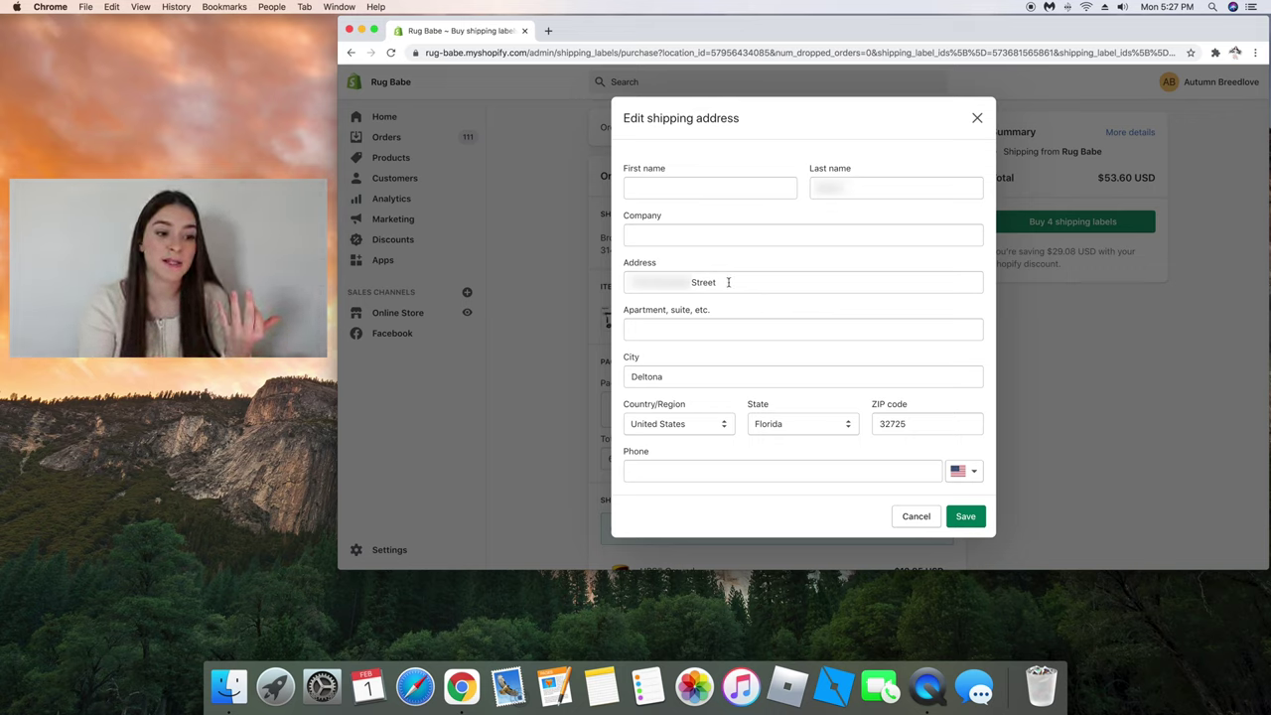
# Replace the street address with the Google-suggested Florida address and save it
pyautogui.click(728, 282)
pyautogui.press('BackSpace')
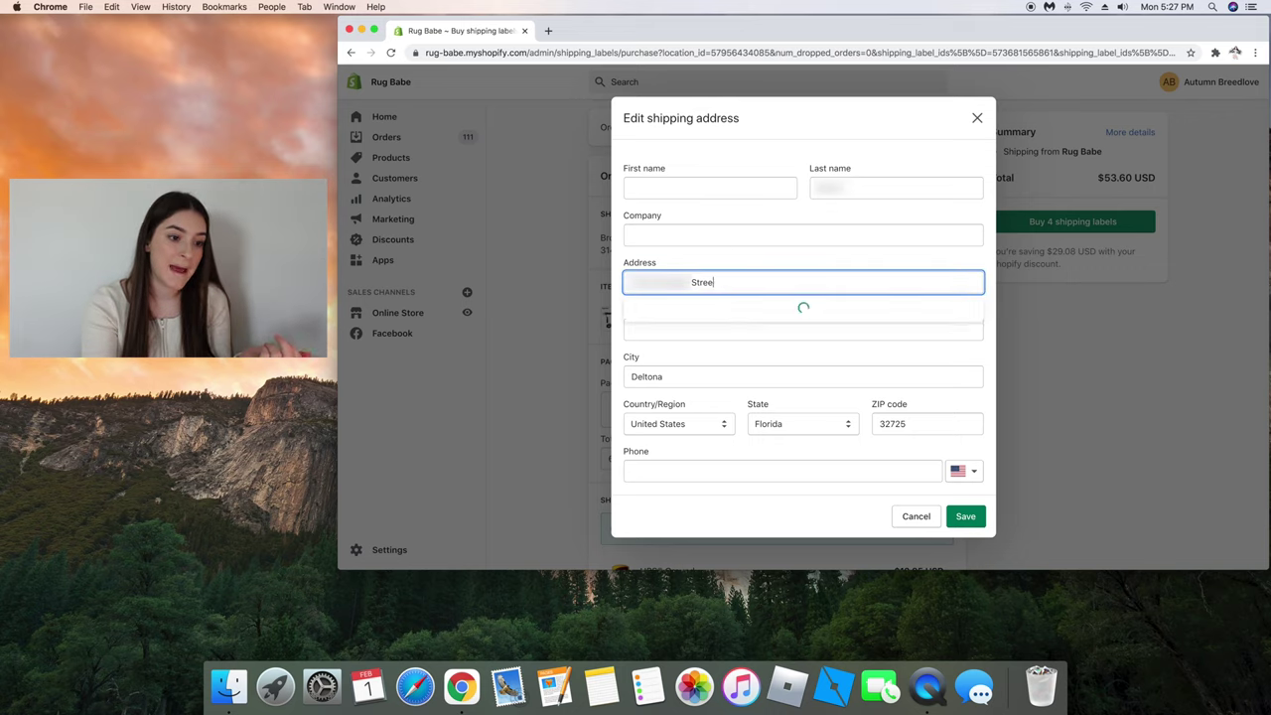
pyautogui.press('BackSpace')
pyautogui.press('BackSpace')
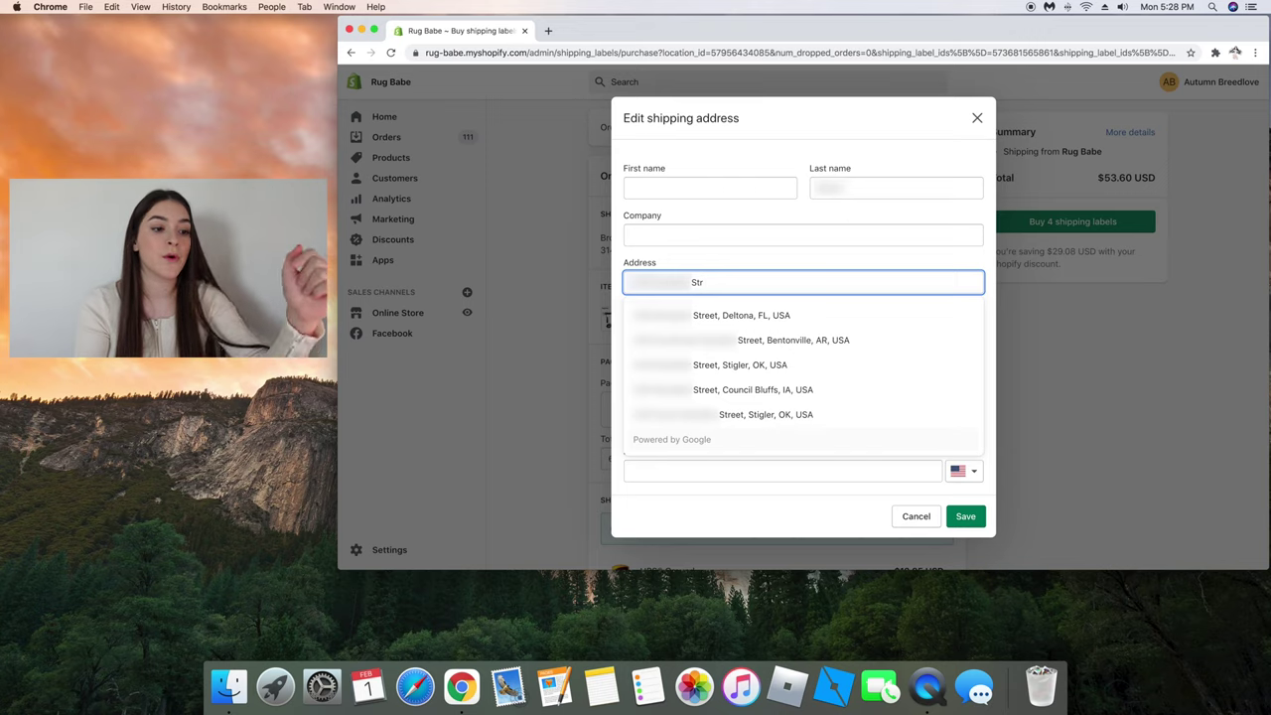
pyautogui.click(635, 316)
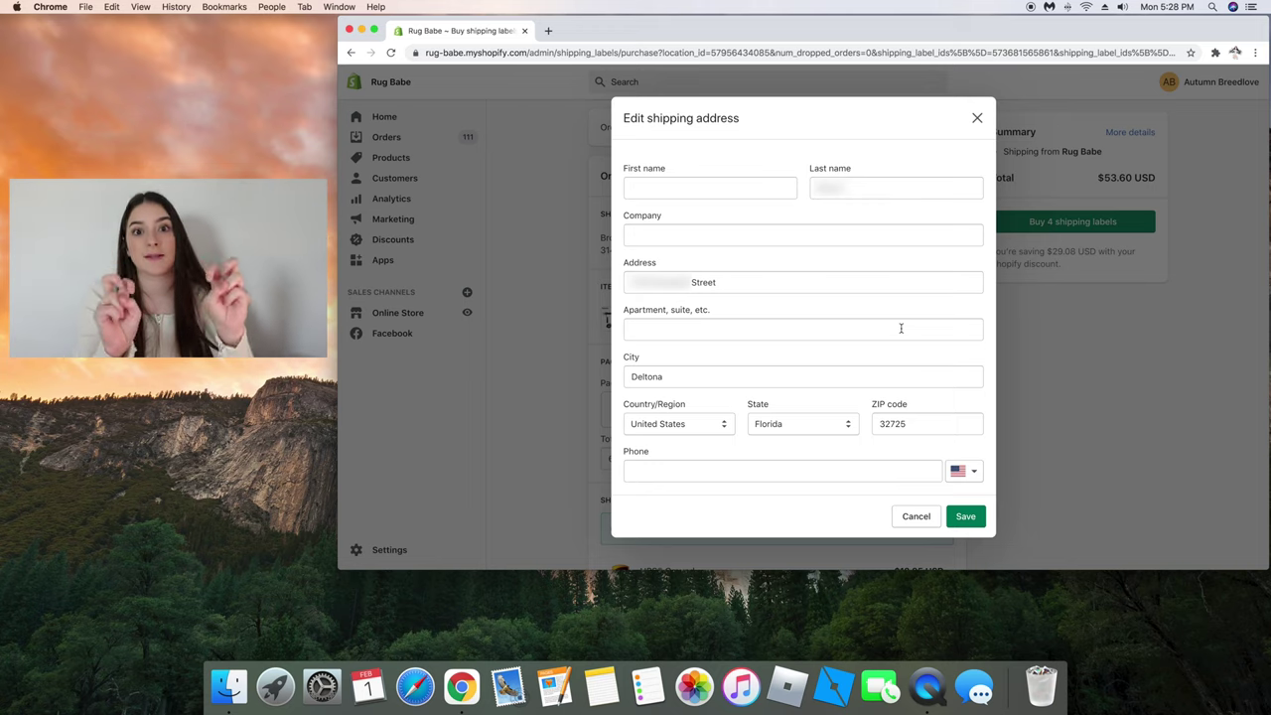
pyautogui.press('Return')
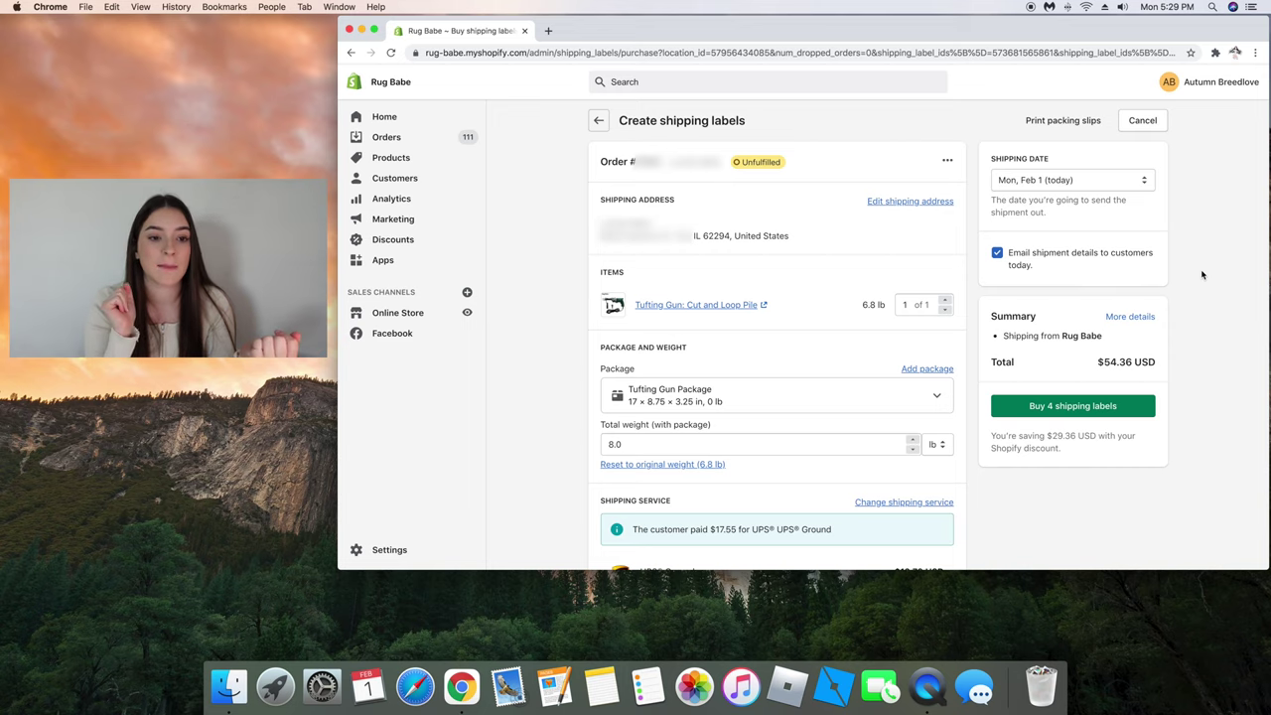
# Keep Mon, Feb 1 (today) as the shipping date and buy the 4 UPS Ground labels
pyautogui.click(1086, 184)
pyautogui.click(1086, 187)
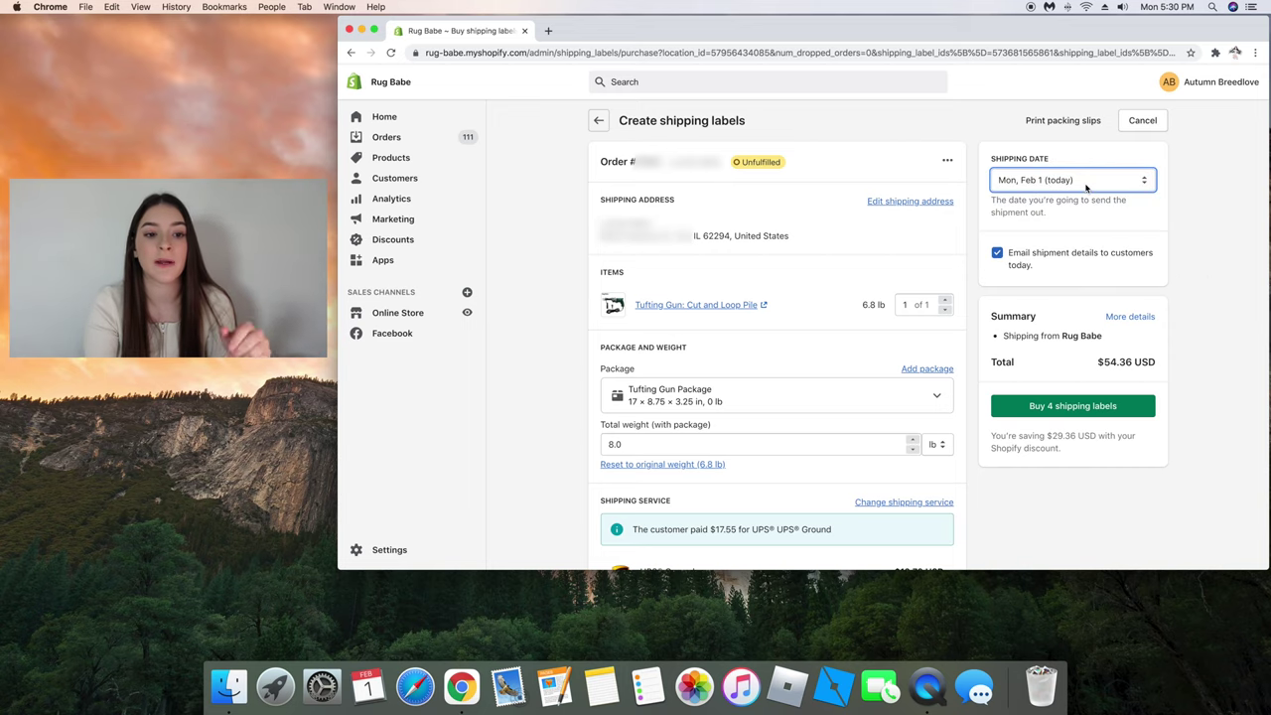
pyautogui.click(1090, 407)
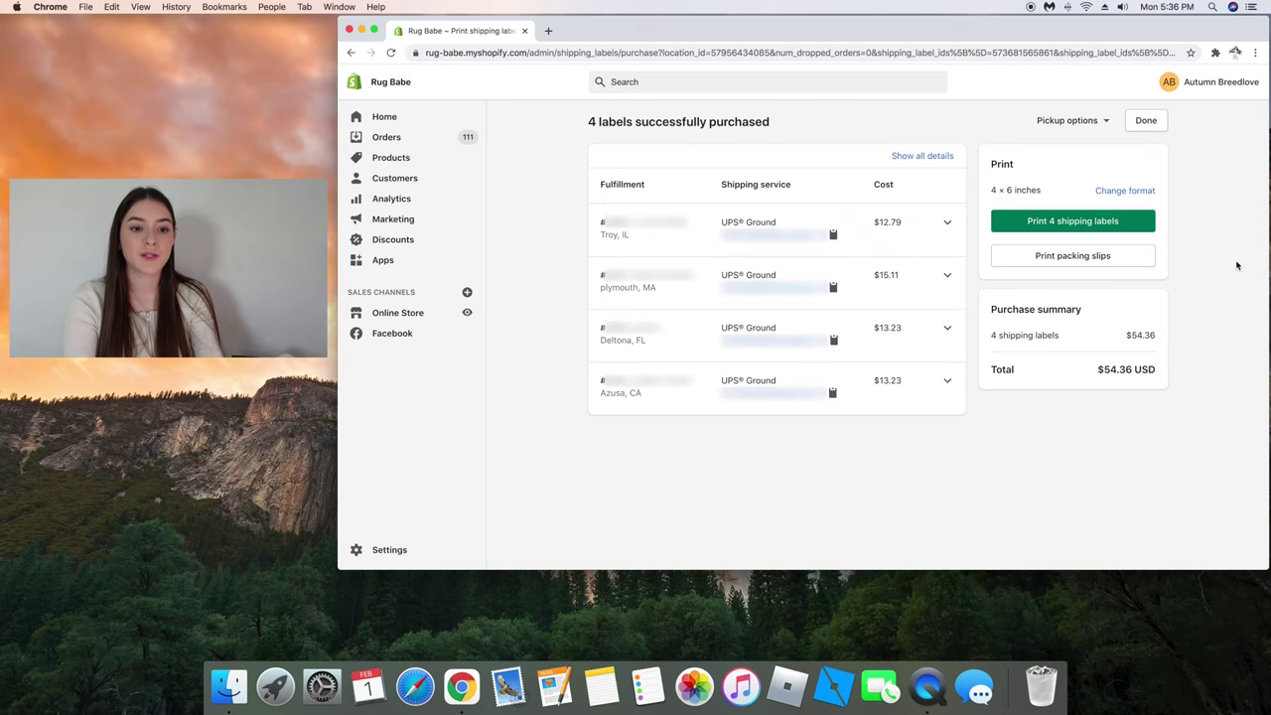
pyautogui.click(1125, 191)
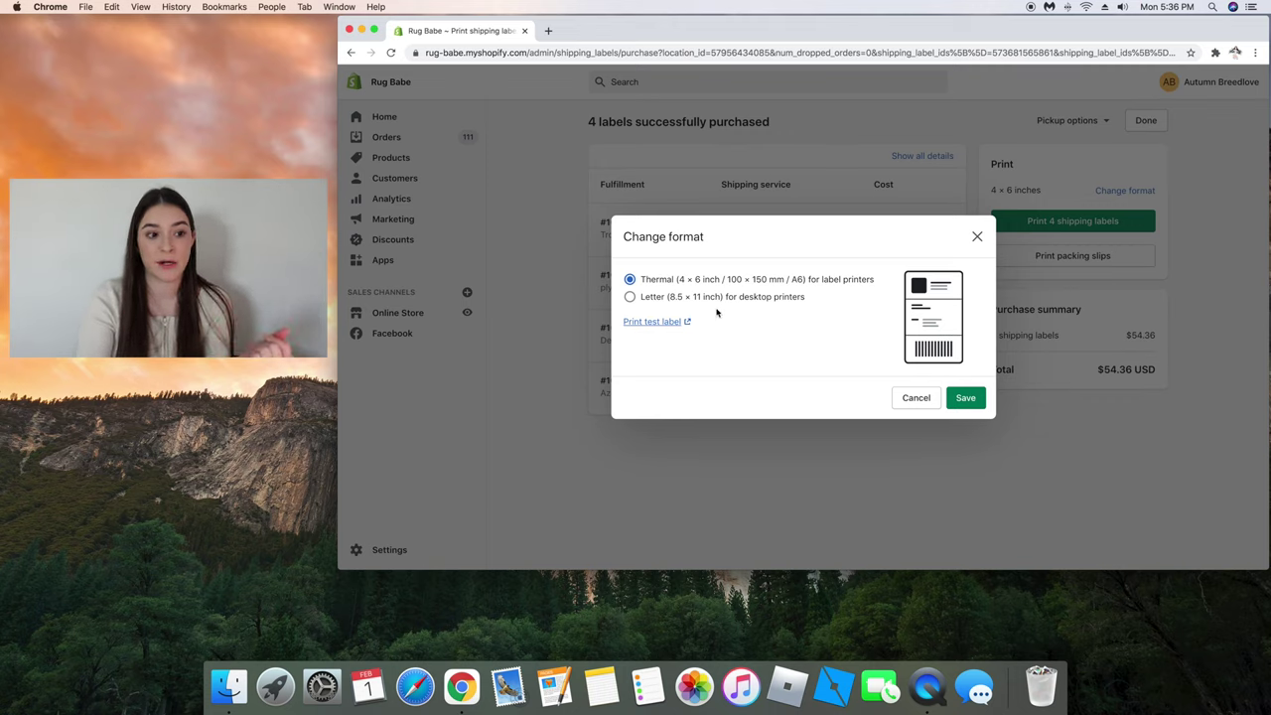
pyautogui.click(630, 297)
pyautogui.click(630, 281)
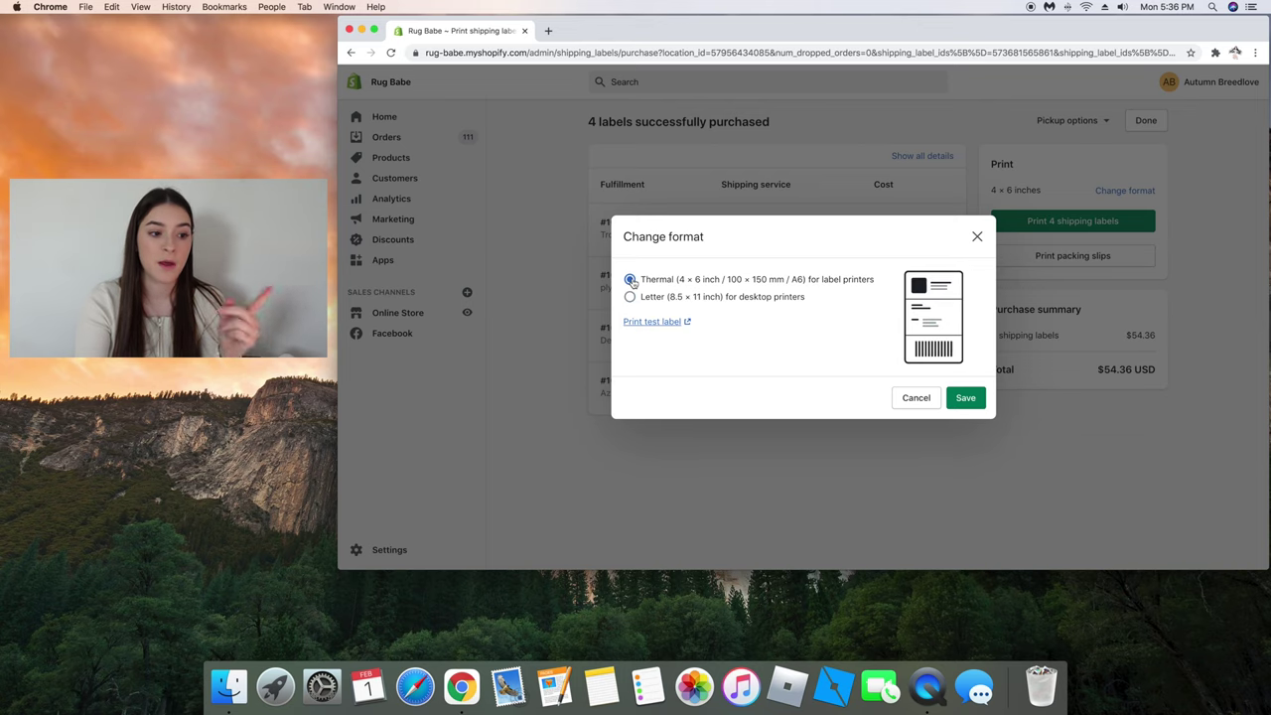
pyautogui.click(963, 397)
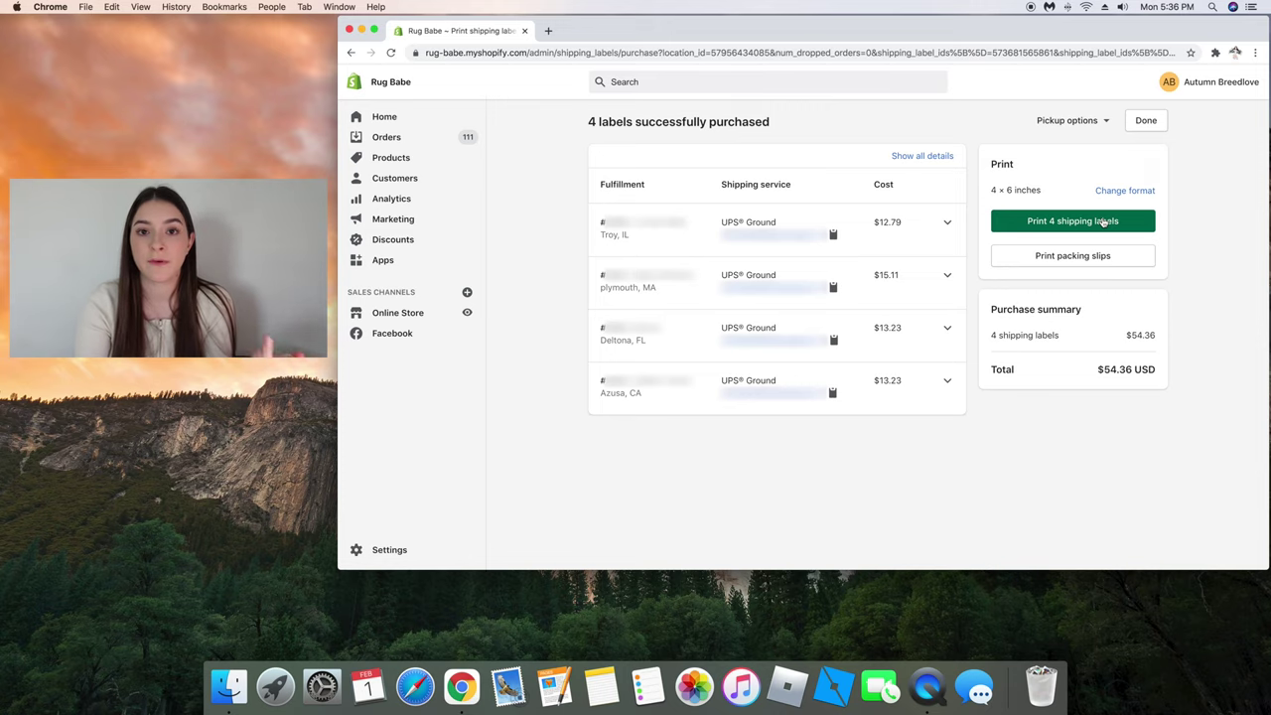
# Print the 4-page shipping_label.pdf to LabelPrinter on 100x150mm paper
pyautogui.click(1103, 222)
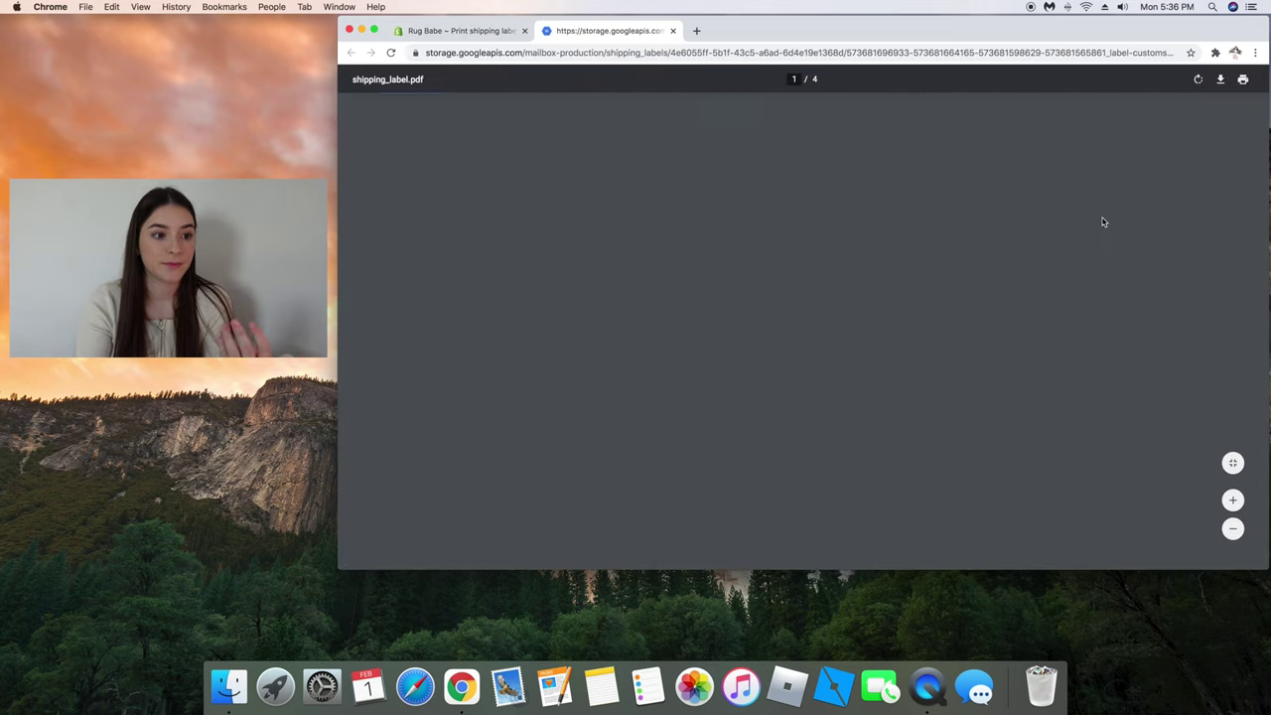
pyautogui.click(1239, 81)
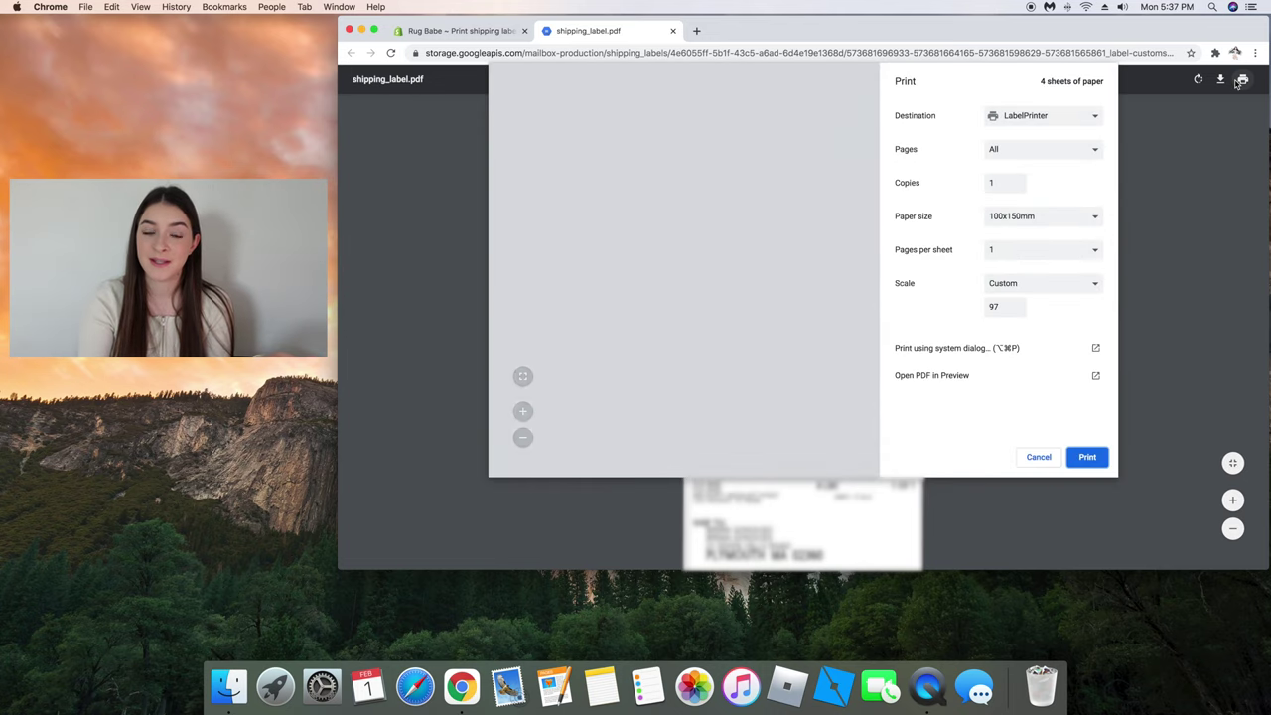
pyautogui.click(1084, 457)
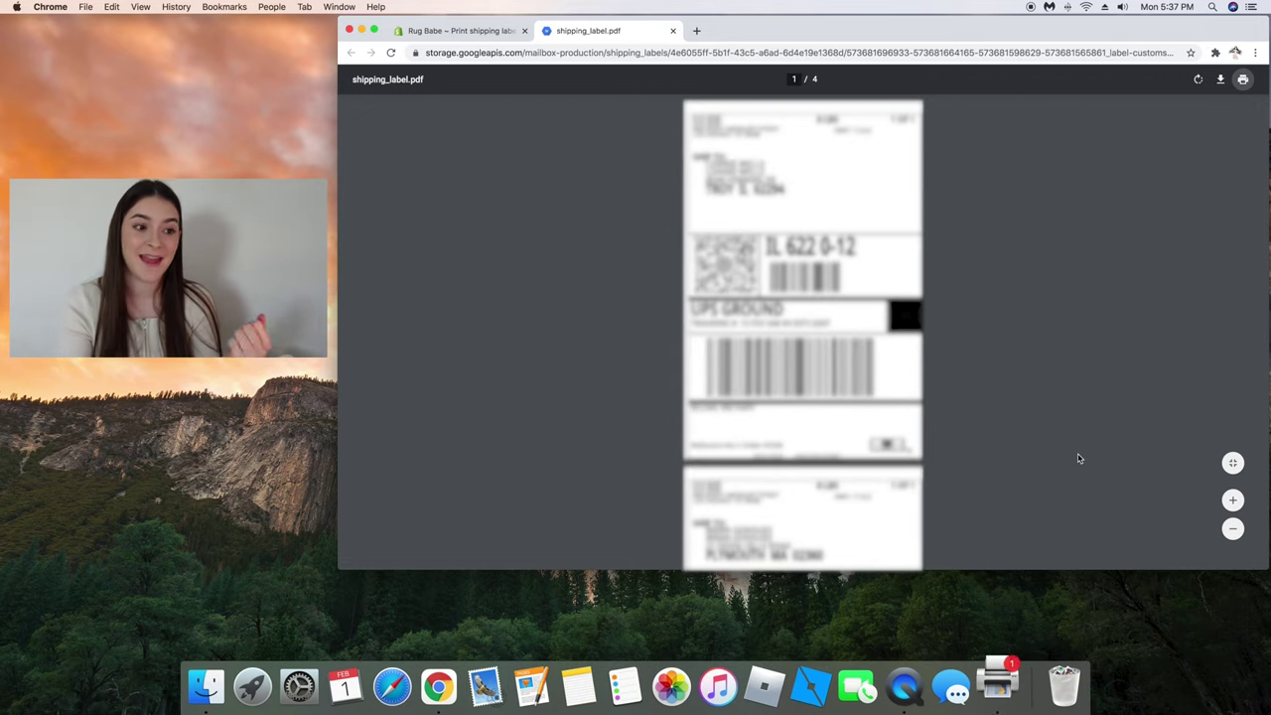